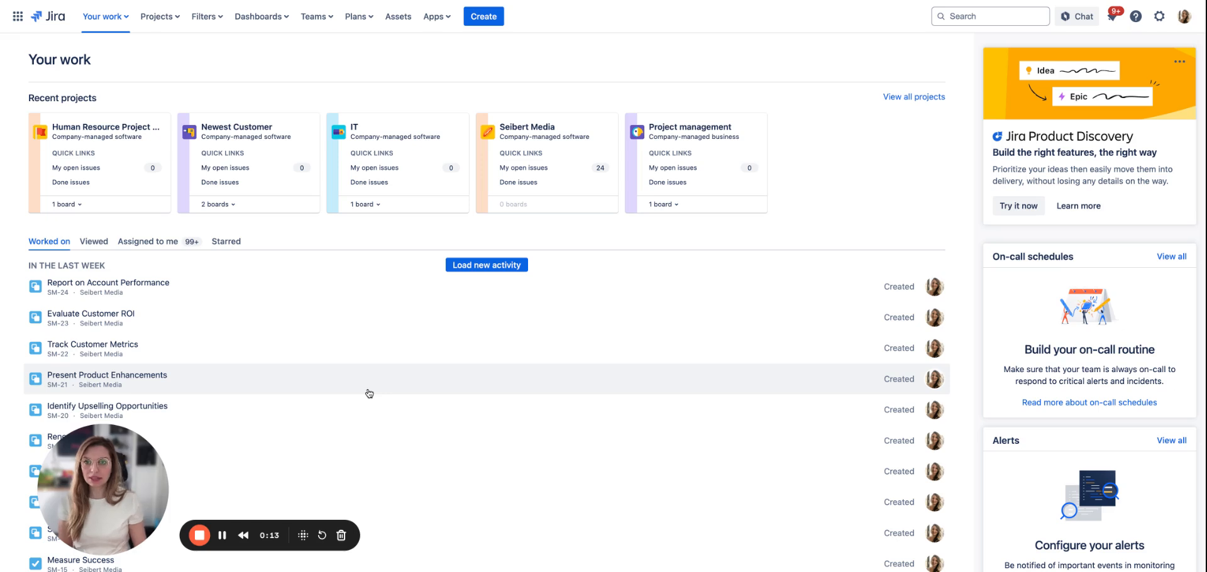
Step: Open the Templating.app library and start a new issue template from the Blank template
click(435, 21)
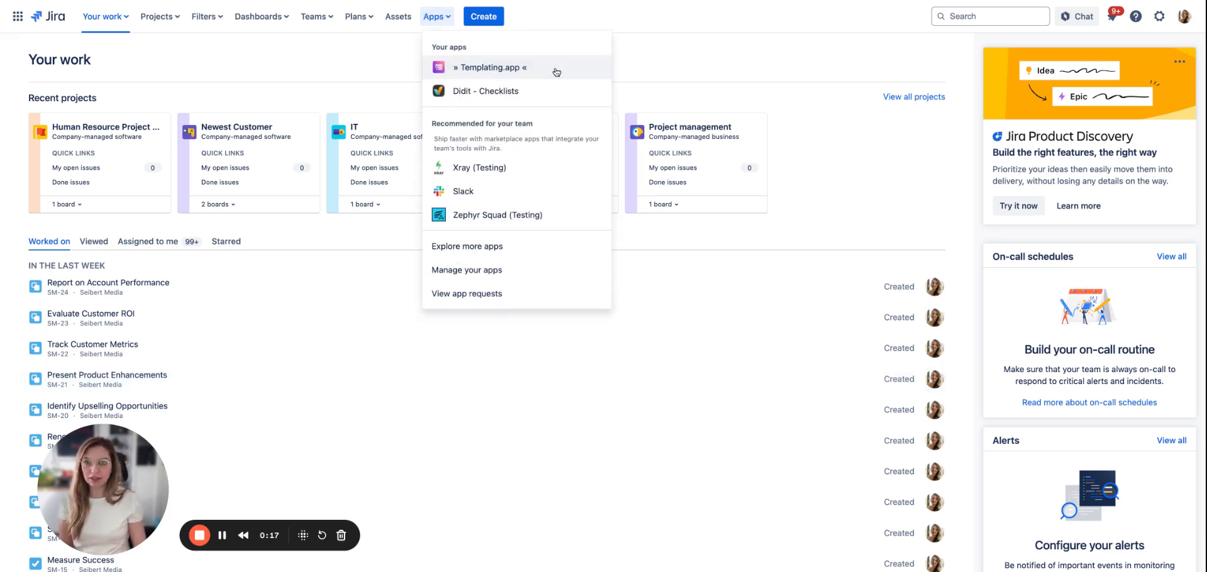
click(553, 70)
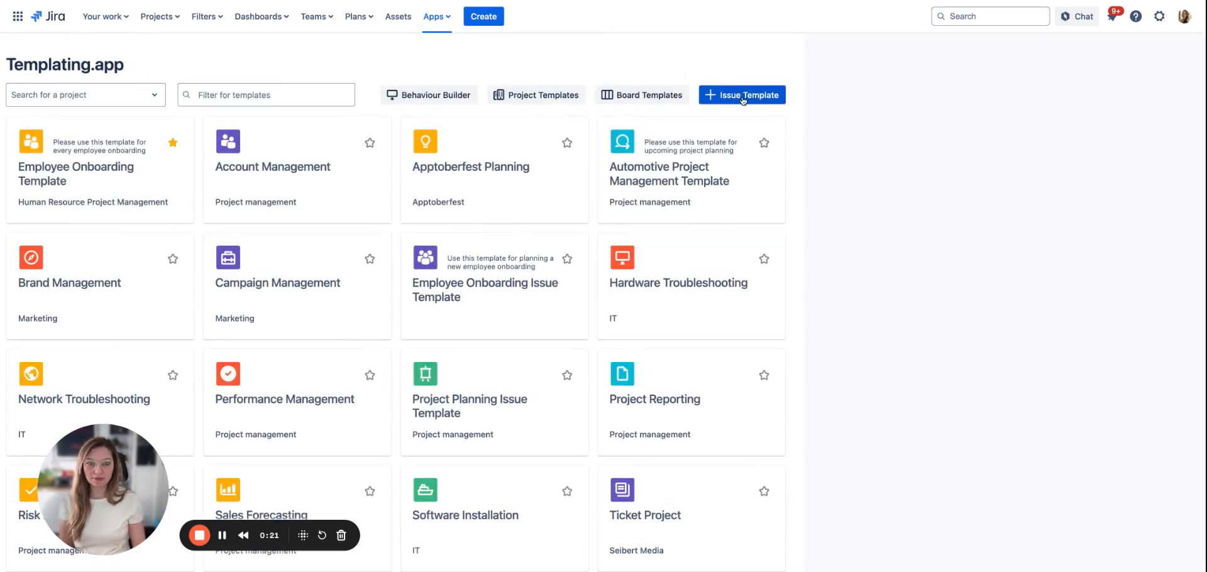
click(743, 98)
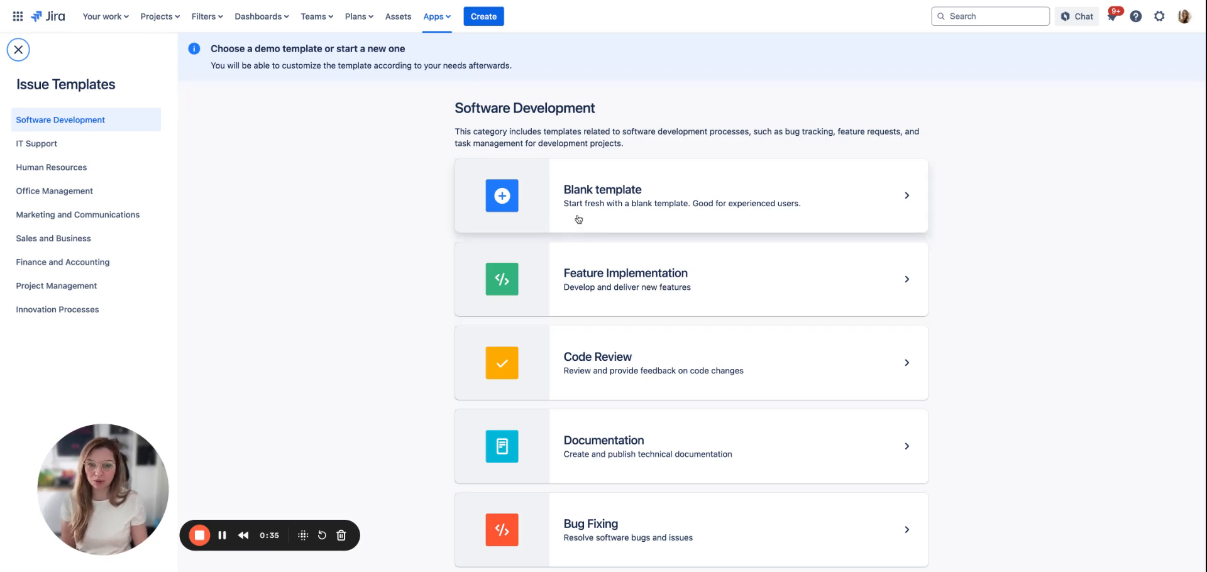
click(676, 220)
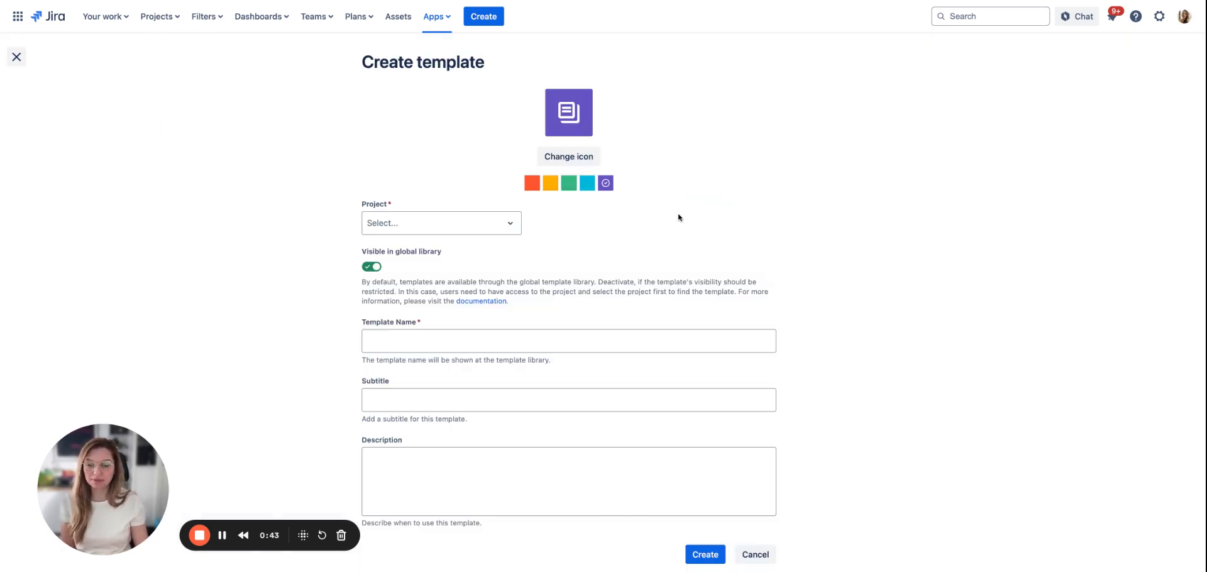
Step: Give the template the person-with-circle icon in light blue
click(581, 160)
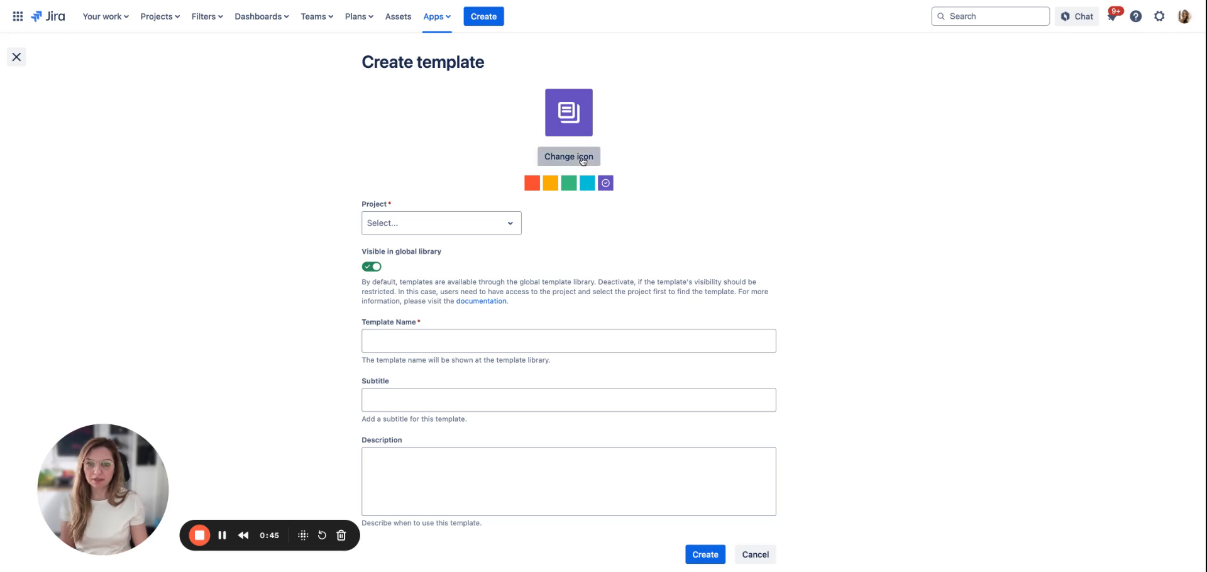
click(721, 194)
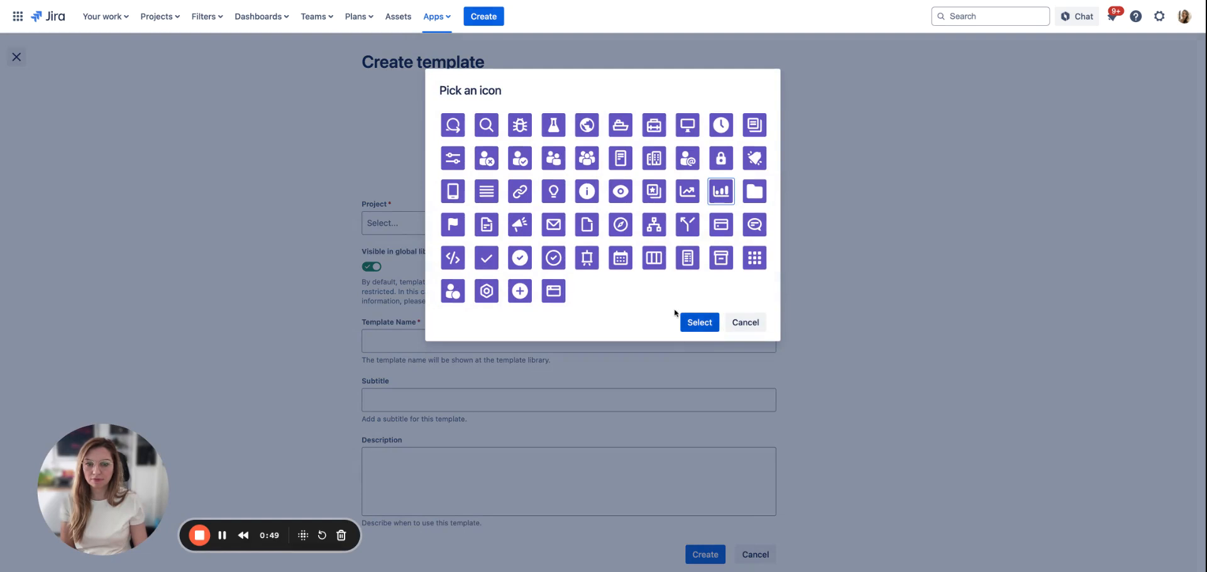
click(452, 290)
click(700, 322)
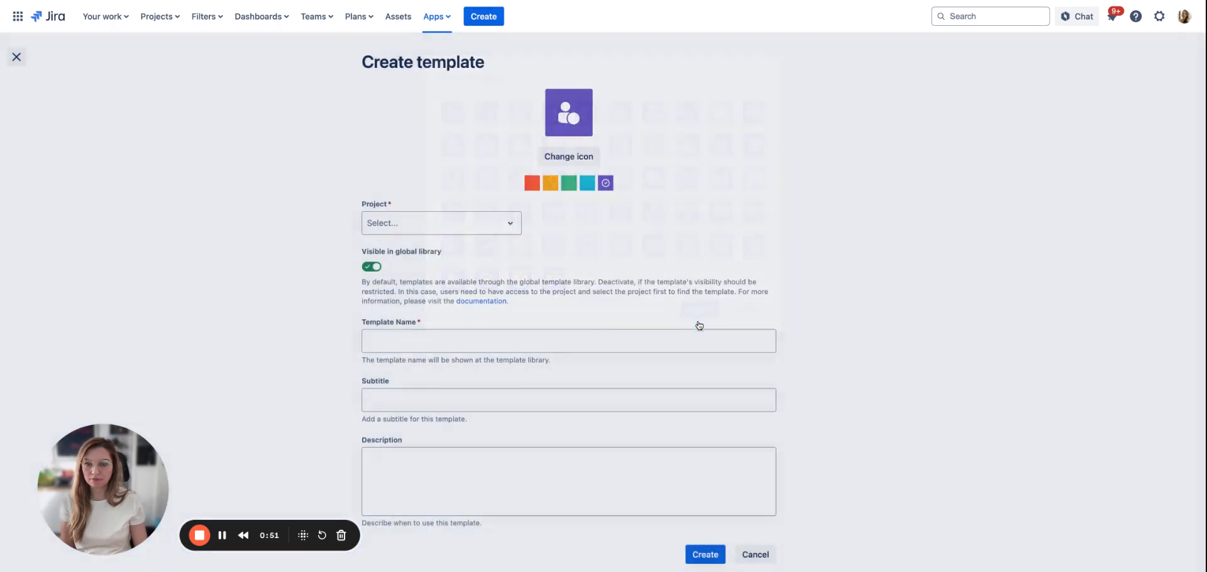
click(587, 183)
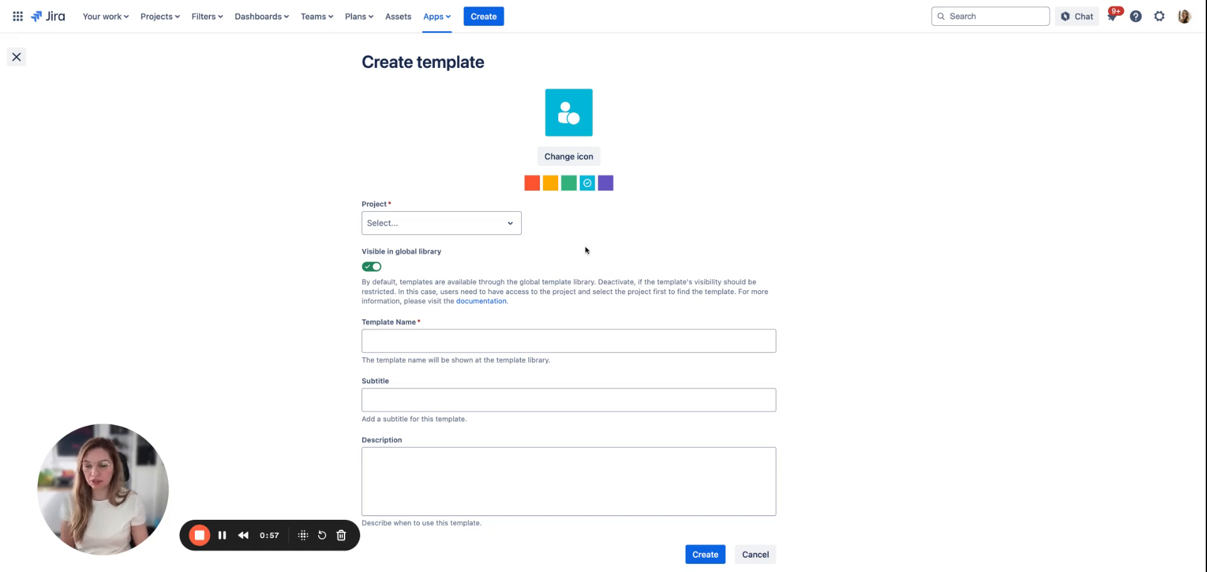
Step: Assign the template to the Human Resource Project Management project and leave it visible in the global library
scroll(573, 226, down, 1)
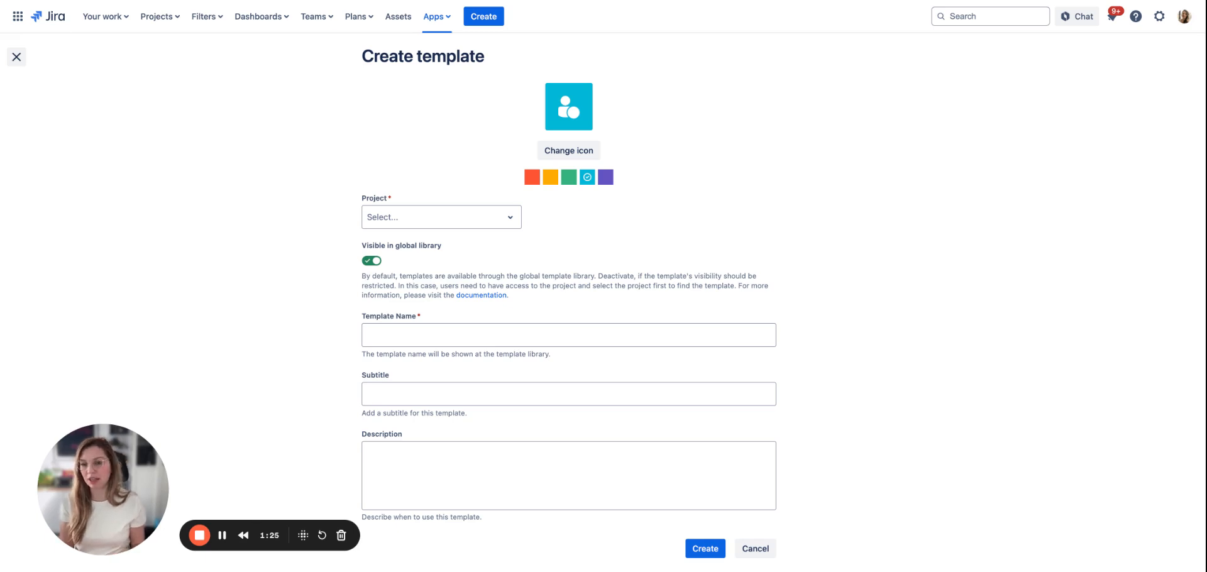
click(505, 224)
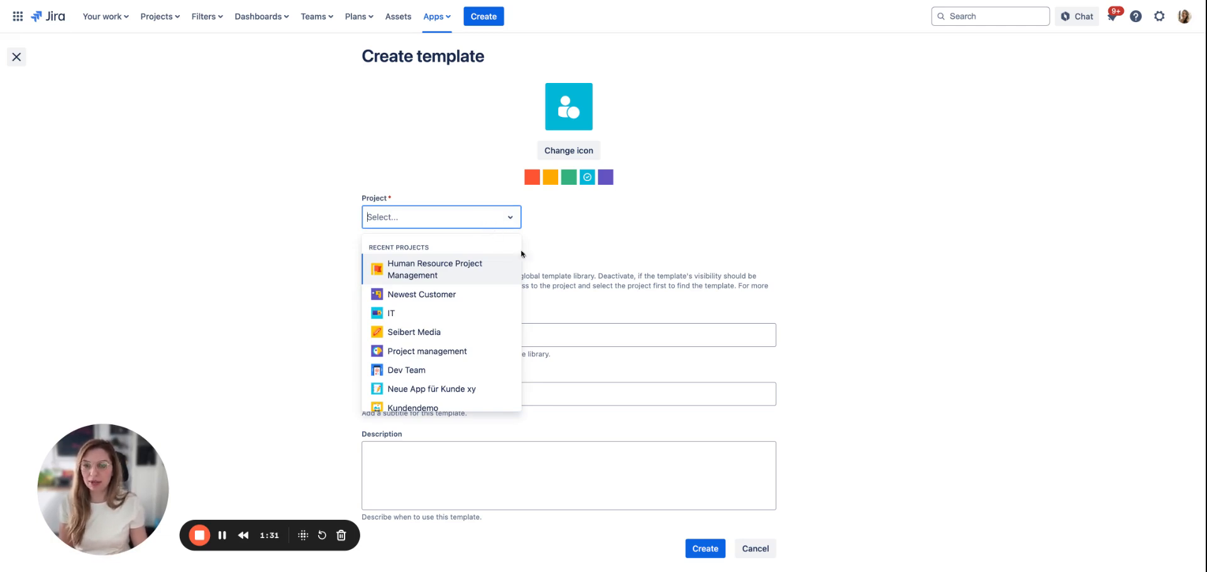
click(427, 277)
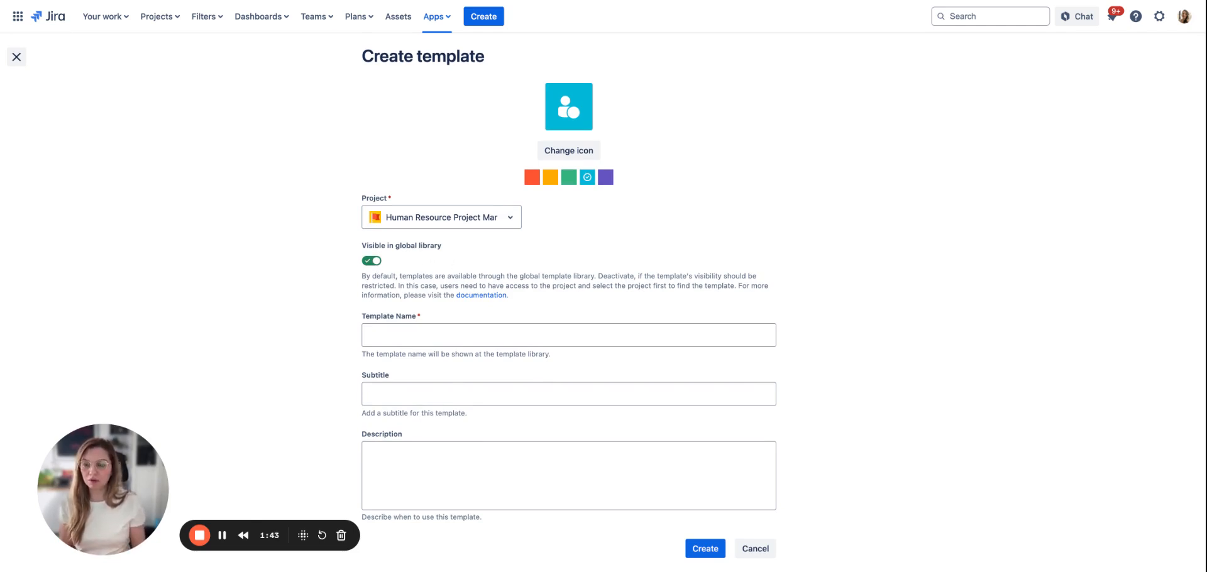
click(375, 261)
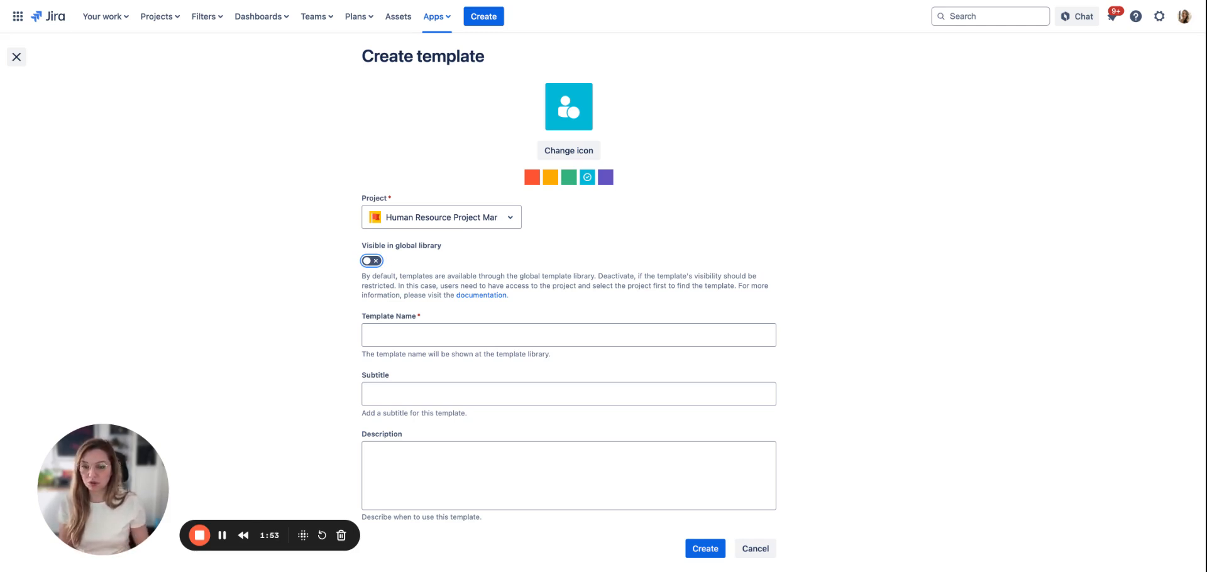
click(375, 261)
Step: Name the template "Onboarding Guide for Marketing"
click(446, 335)
text(O)
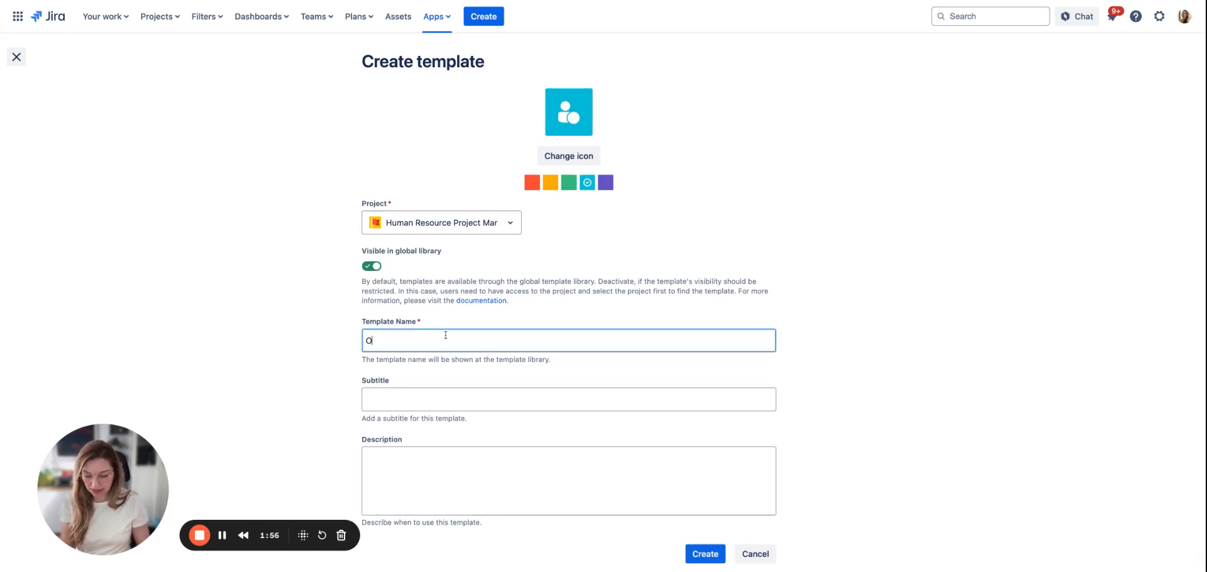
text(nboarding G)
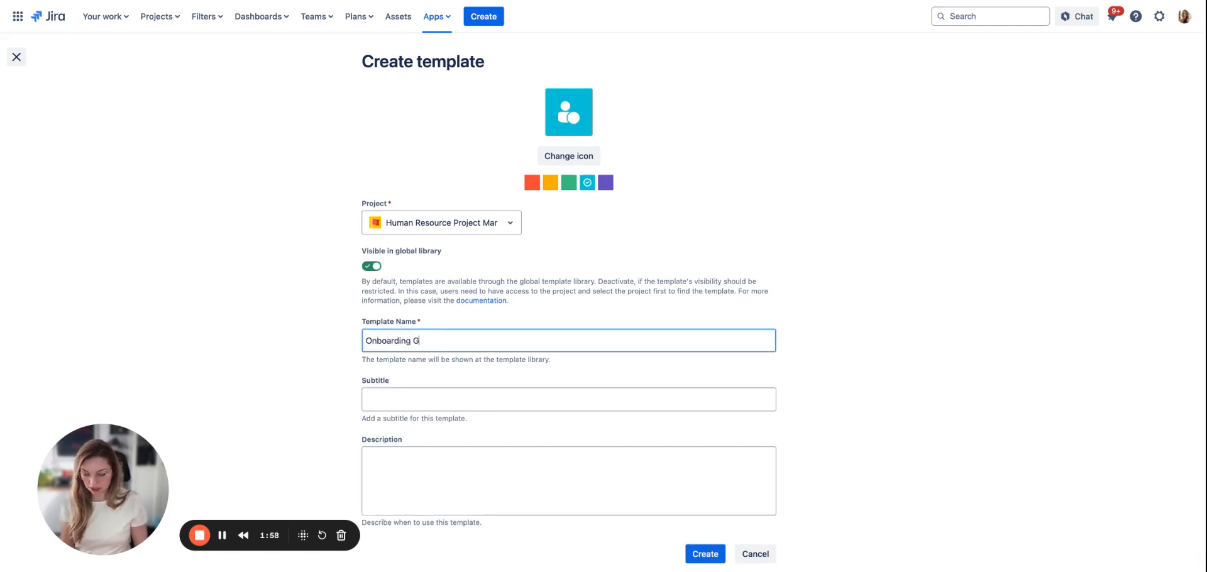
text(uide for Marketing)
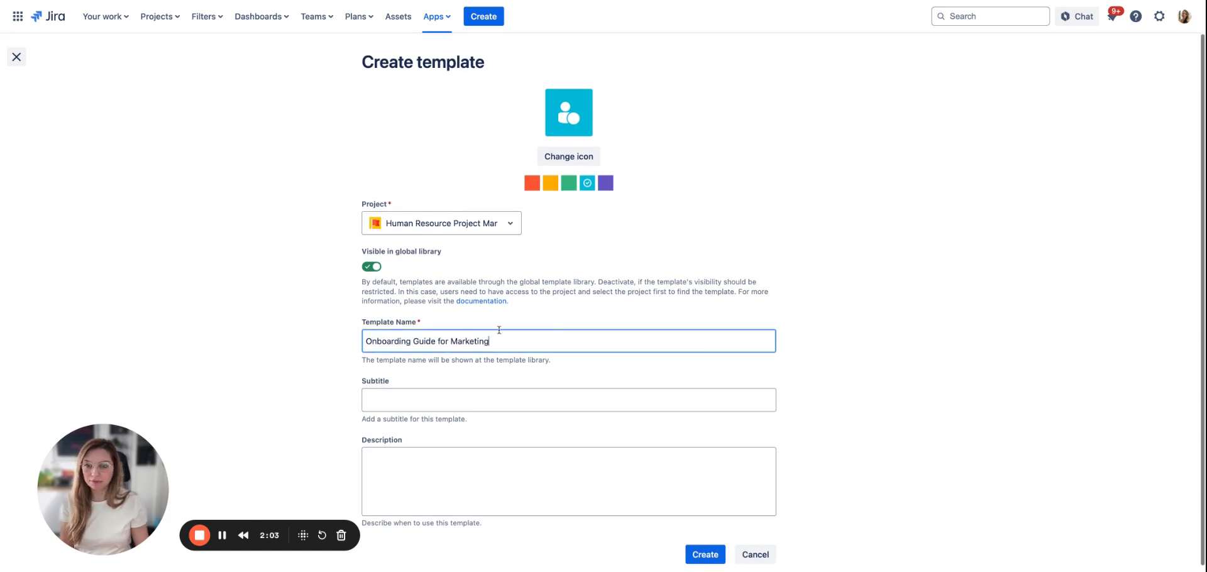
Step: Enter a description naming the colleague who can help with questions, and create the template
click(499, 396)
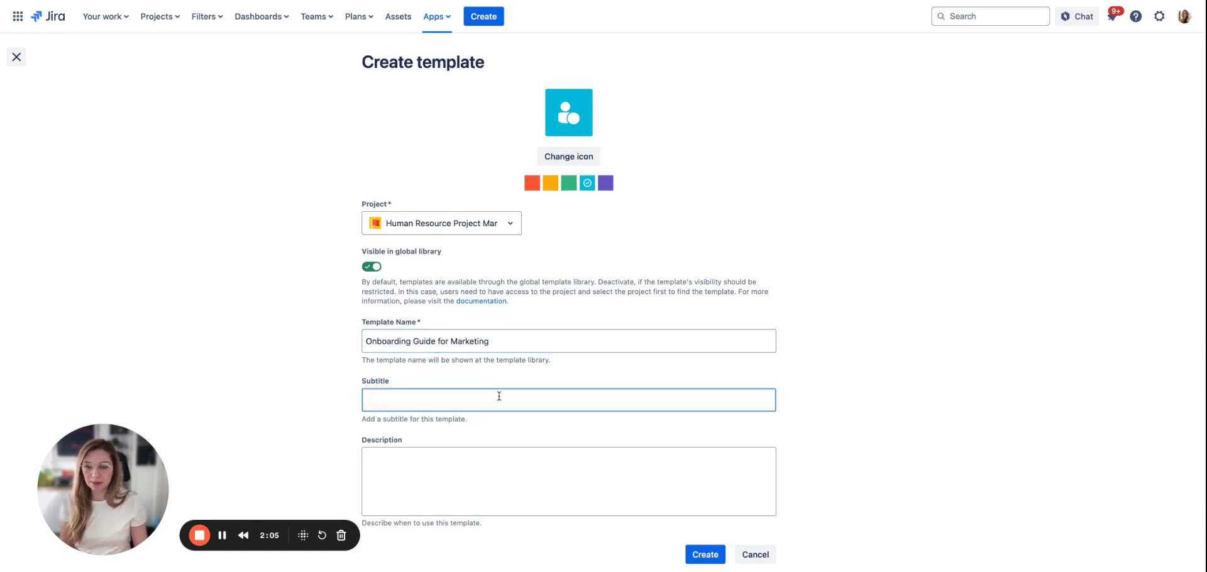
click(463, 452)
text(for)
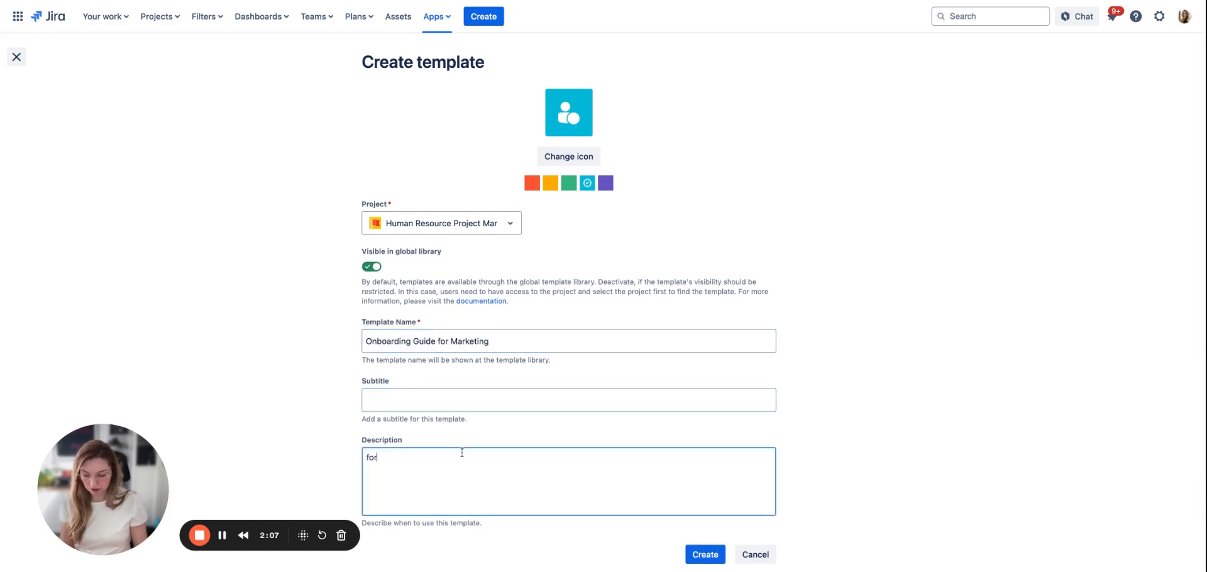
text( questions ask Sarah)
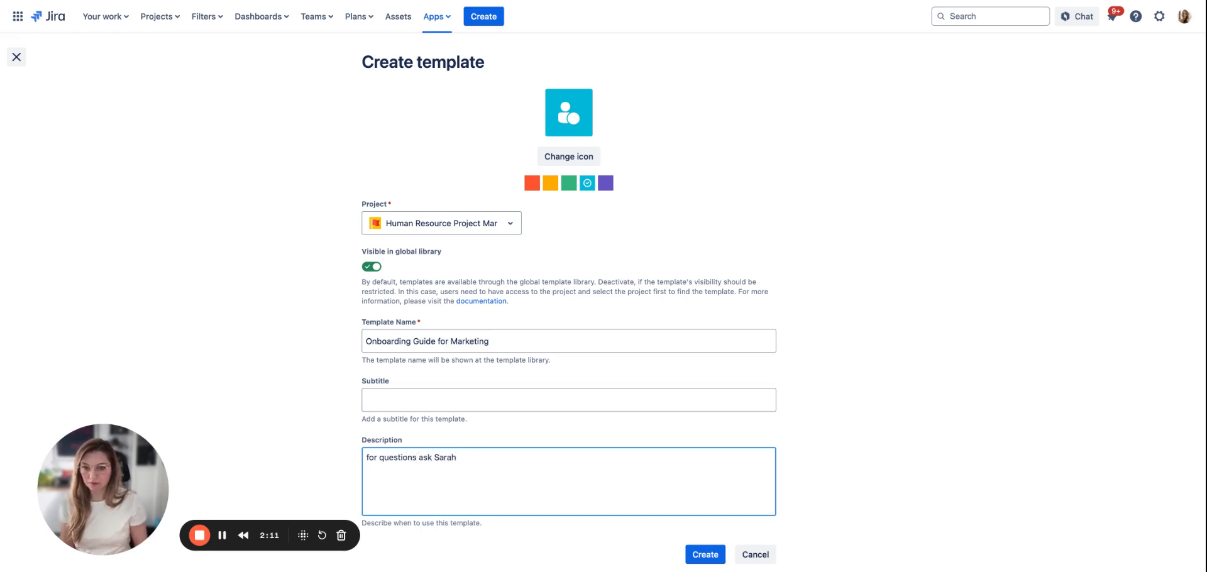
text(. She can hg)
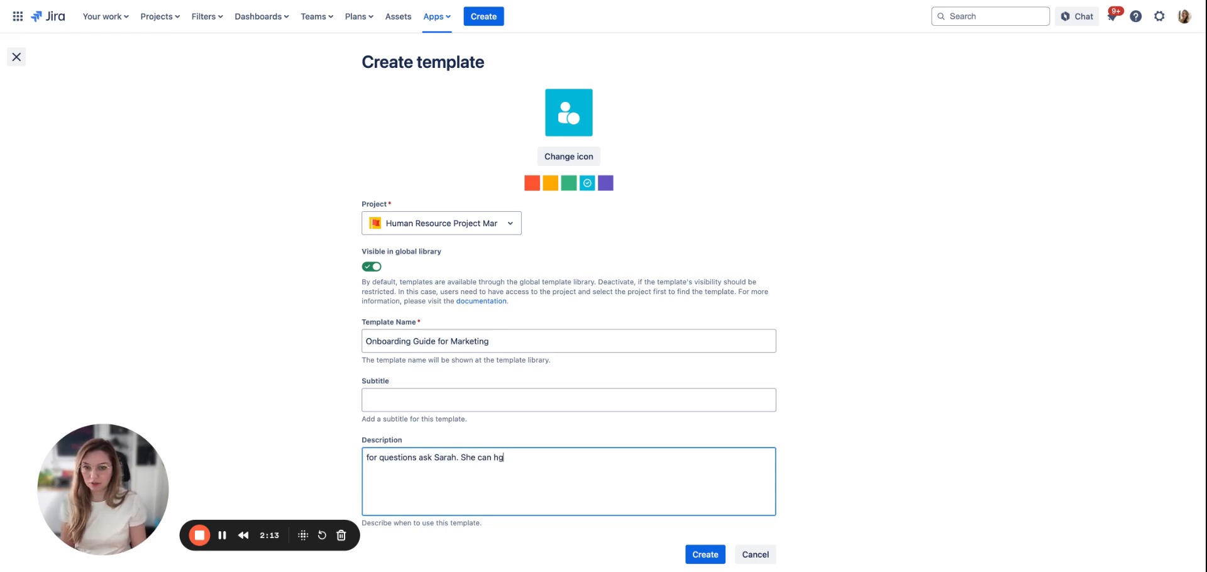
key(BackSpace)
text(elp)
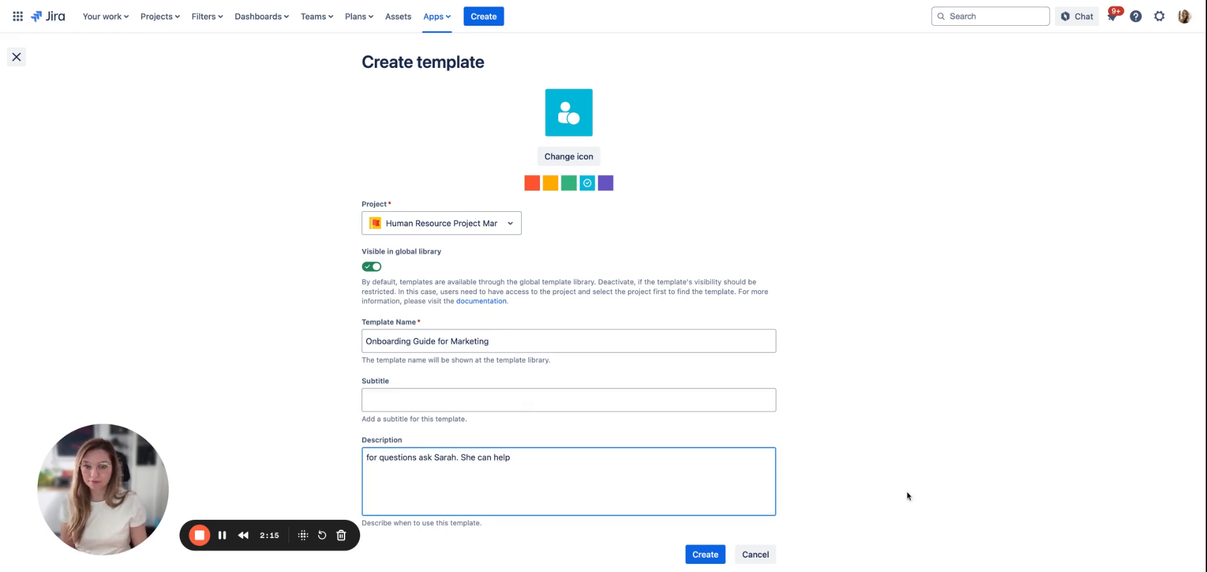
click(705, 554)
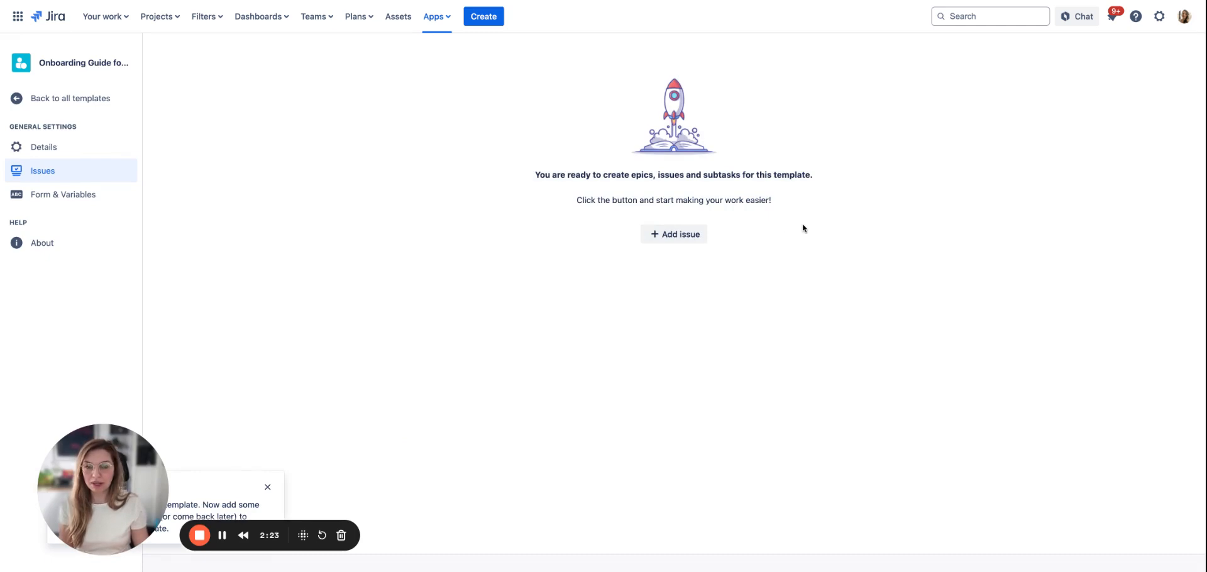
Step: Add a first issue to the template with the summary "Create Welcome package for new employee"
click(679, 237)
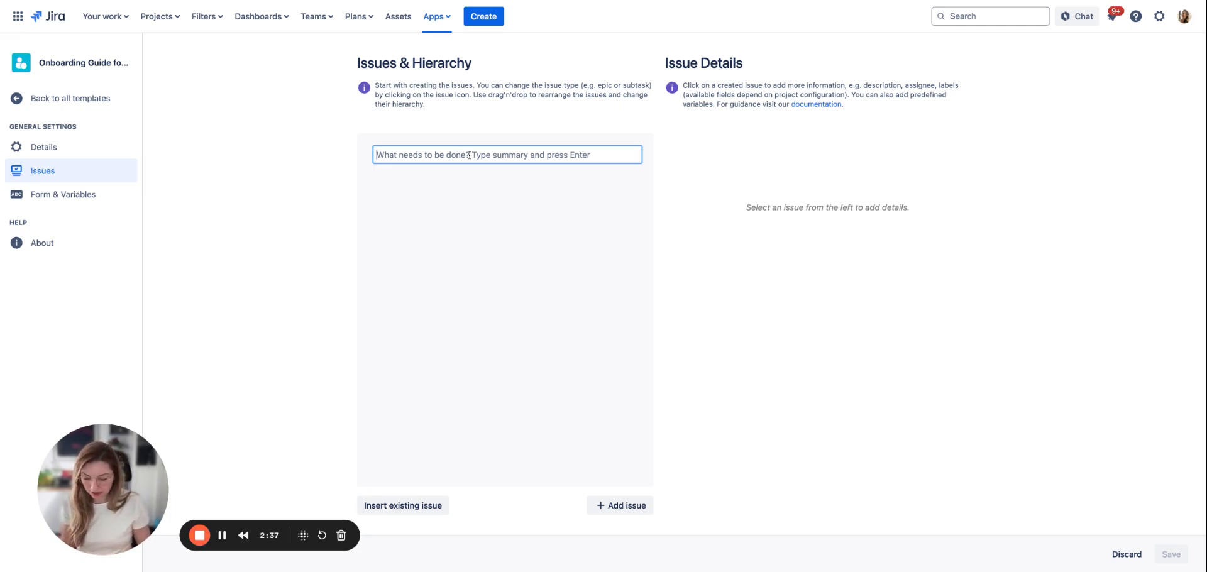
text(Create W)
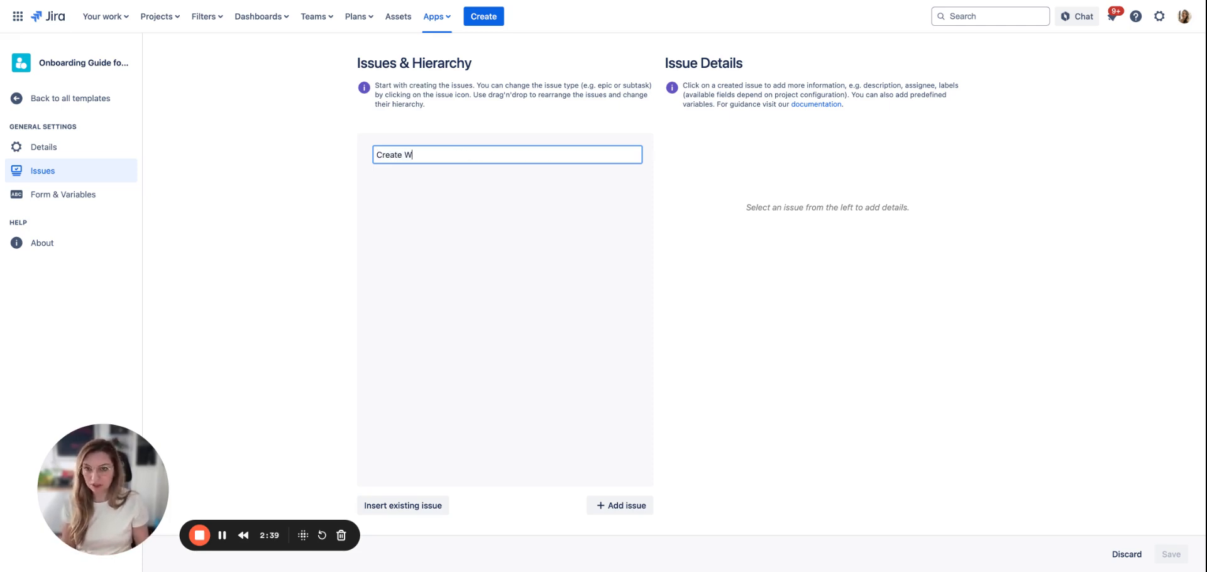
text(elcome pack)
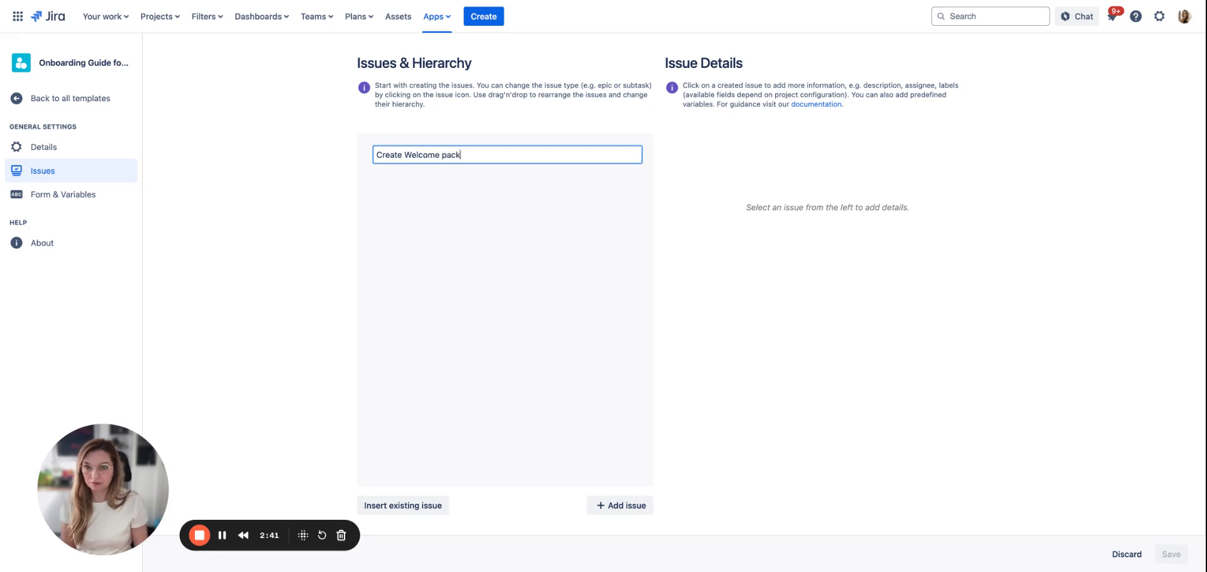
text(age fo)
key(BackSpace)
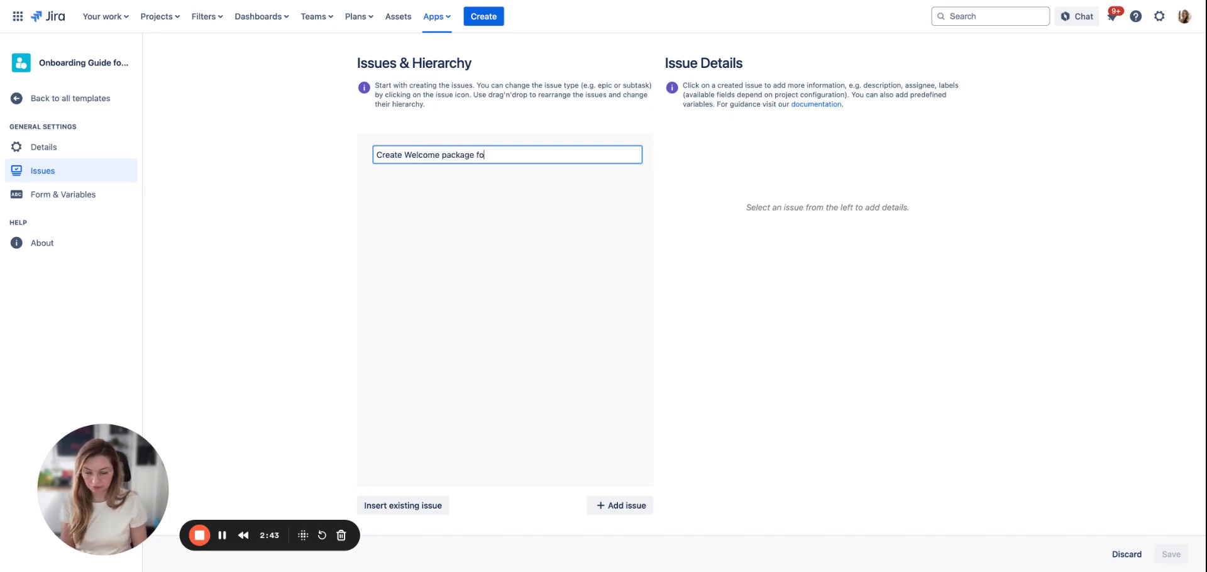
text(r)
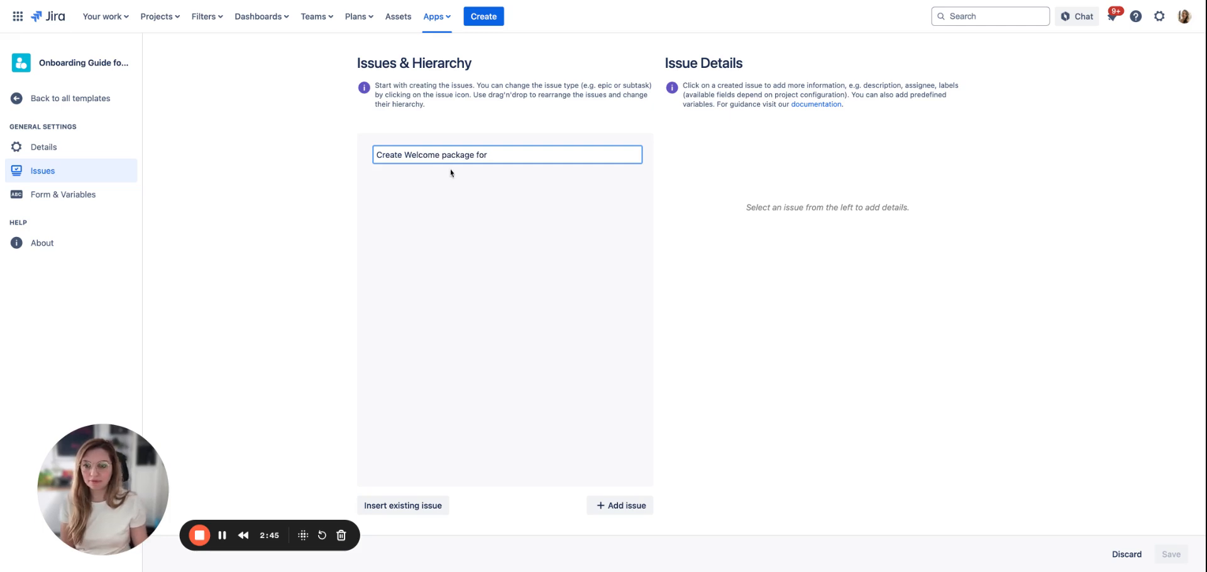
key(Return)
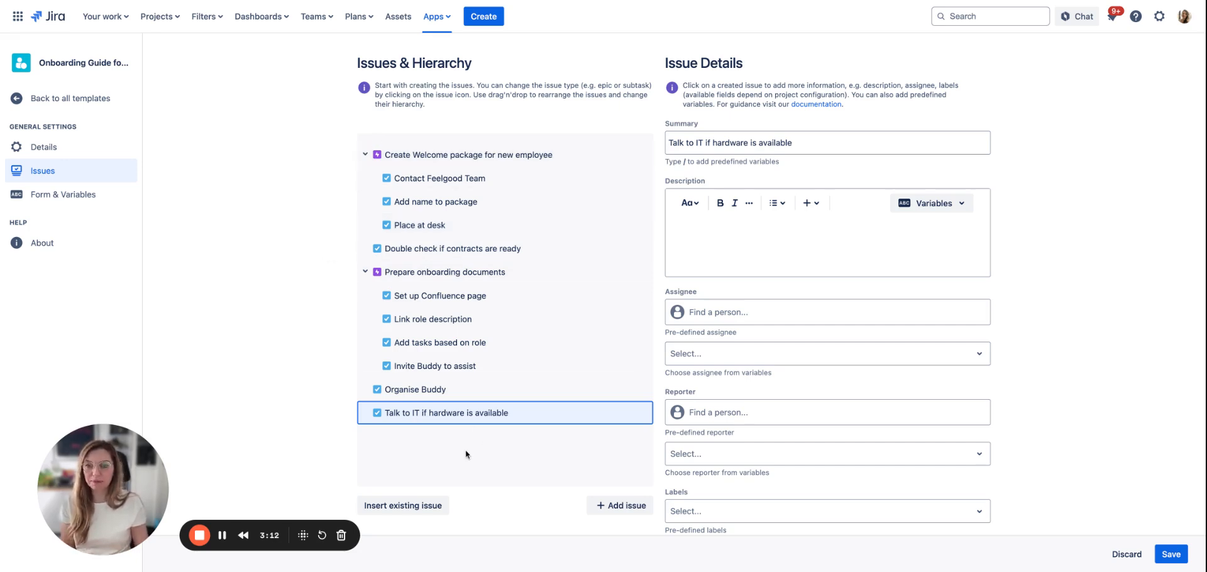
Step: Review the issue types available for the "Create Welcome package for new employee" issue
mouse_move(453, 420)
mouse_down()
mouse_move(468, 141)
mouse_move(452, 418)
mouse_up()
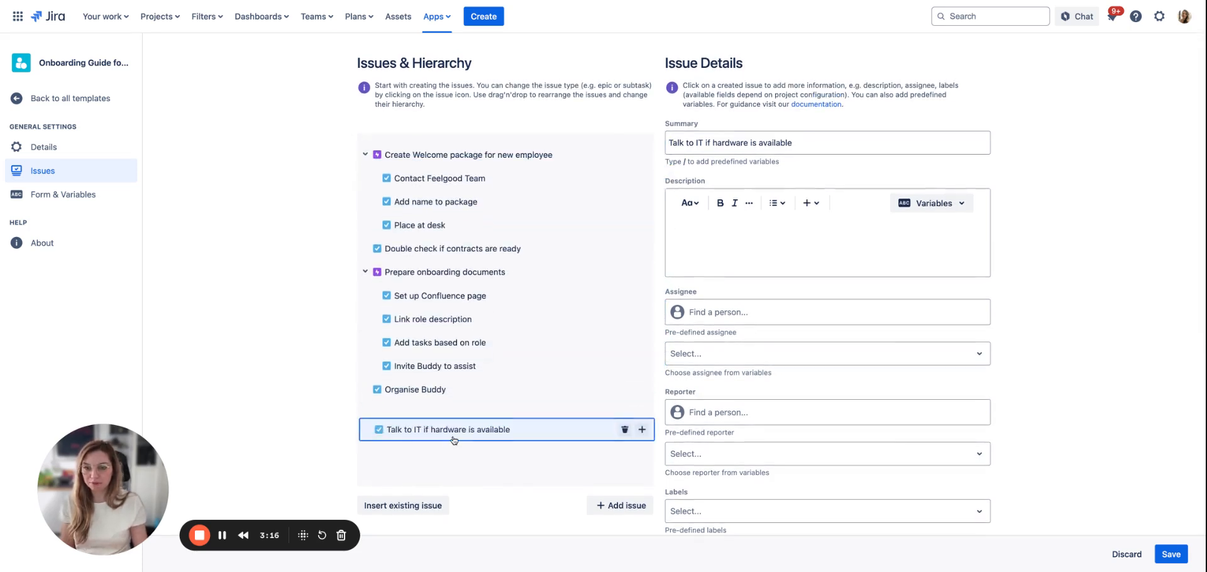
click(378, 156)
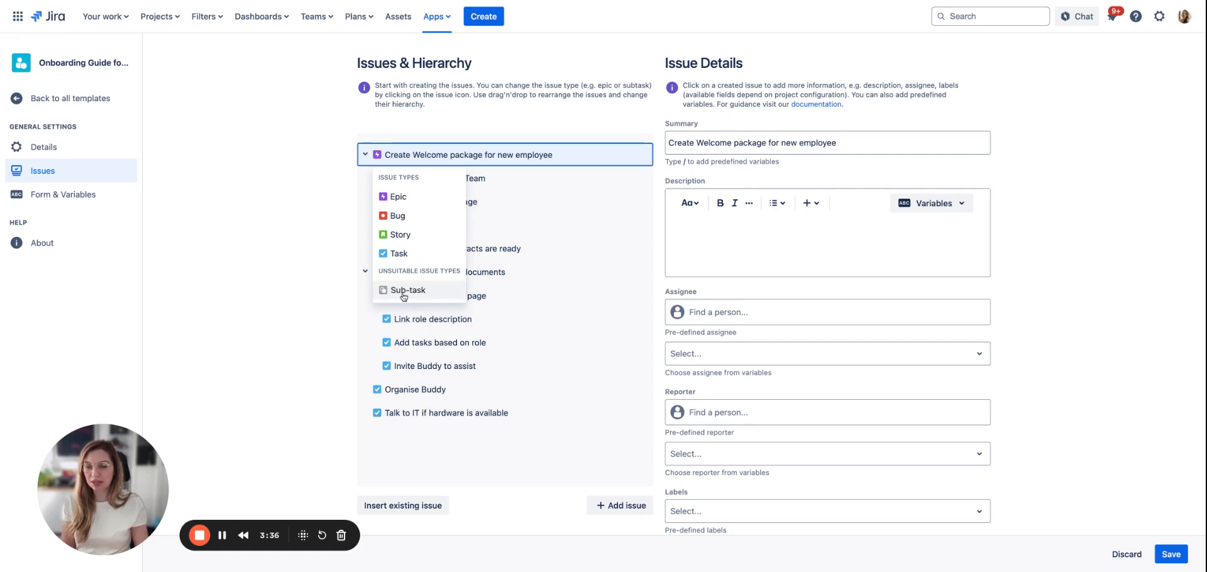
click(328, 247)
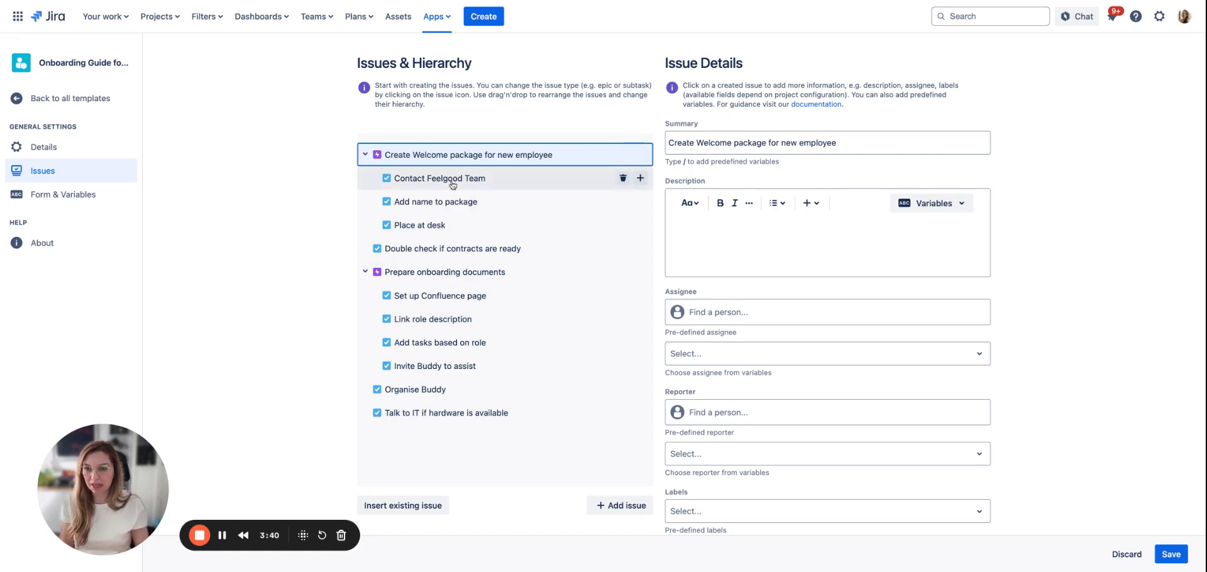
Step: Add a sub-task about asking a colleague for help under "Contact Feelgood Team", and delete it again
click(640, 179)
text(Ask Sarah for help)
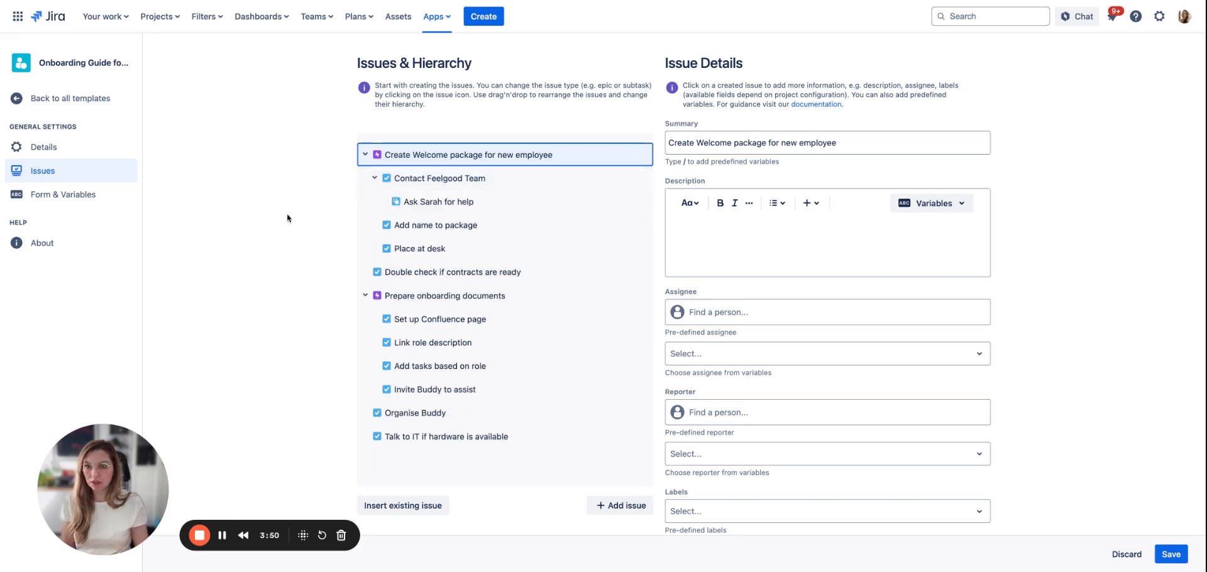
key(Return)
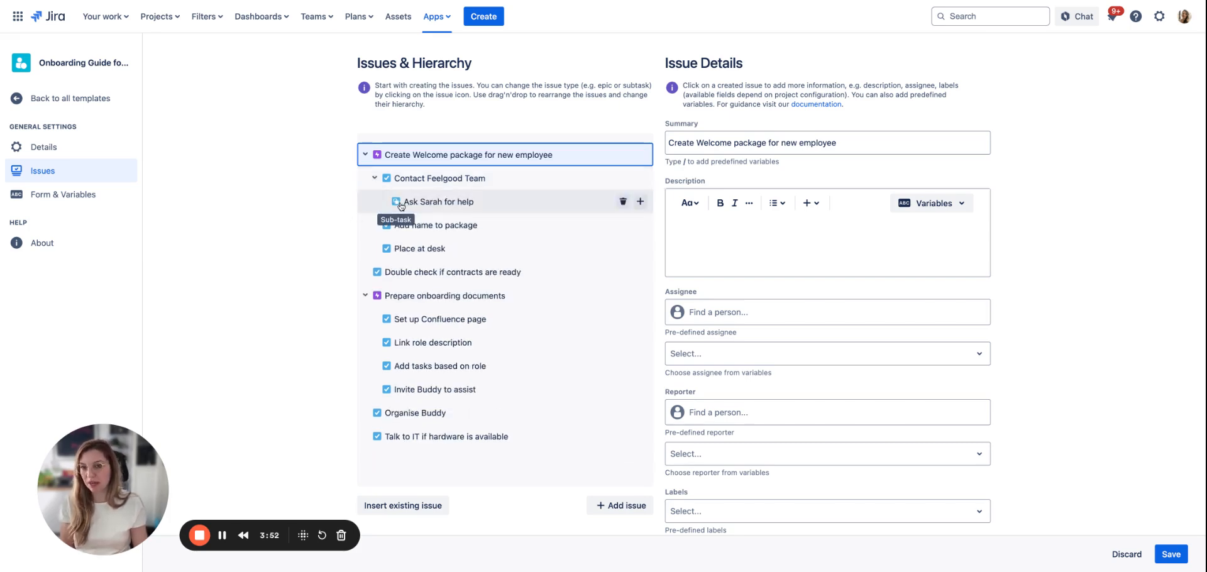
click(623, 203)
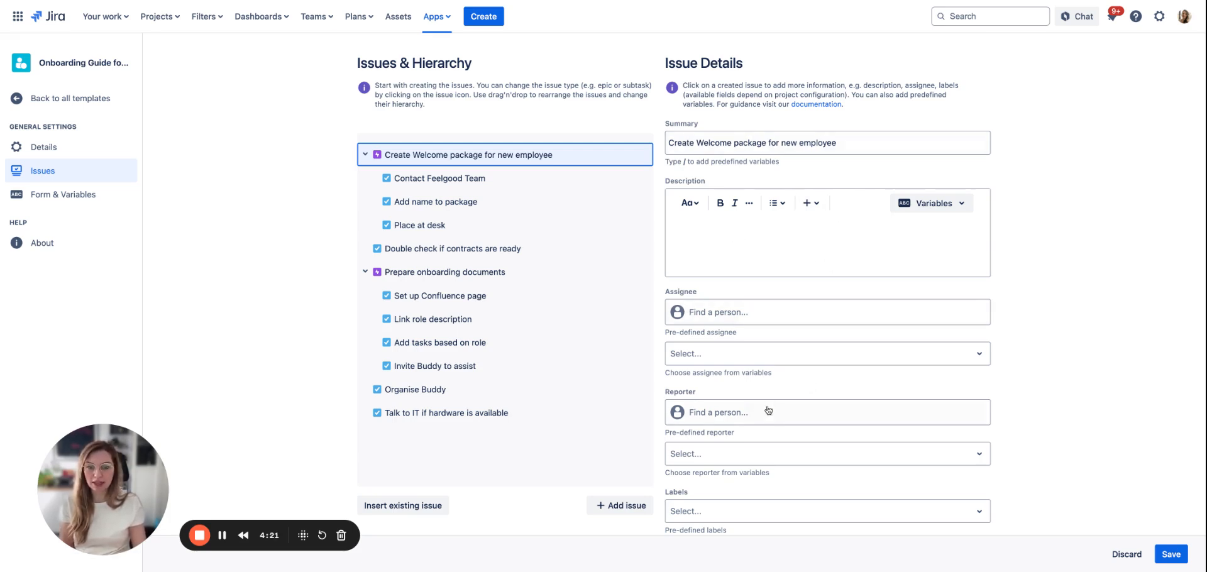
Step: Review the detail fields of the "Create Welcome package for new employee" epic down to its linked issues
scroll(777, 458, down, 3)
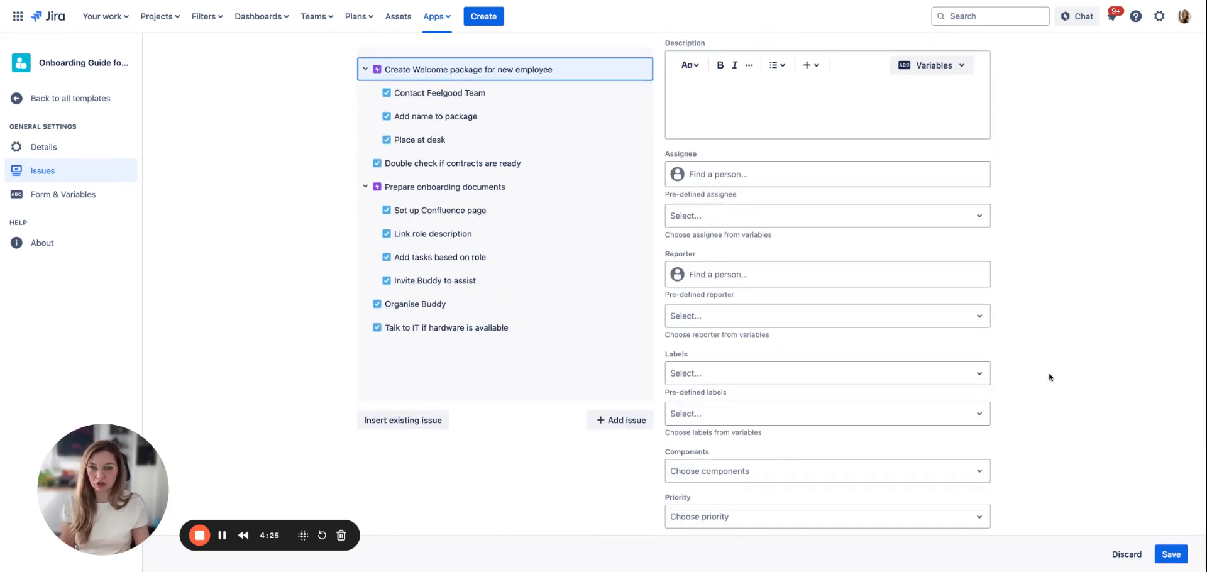
scroll(1048, 372, up, 1)
scroll(1048, 374, down, 5)
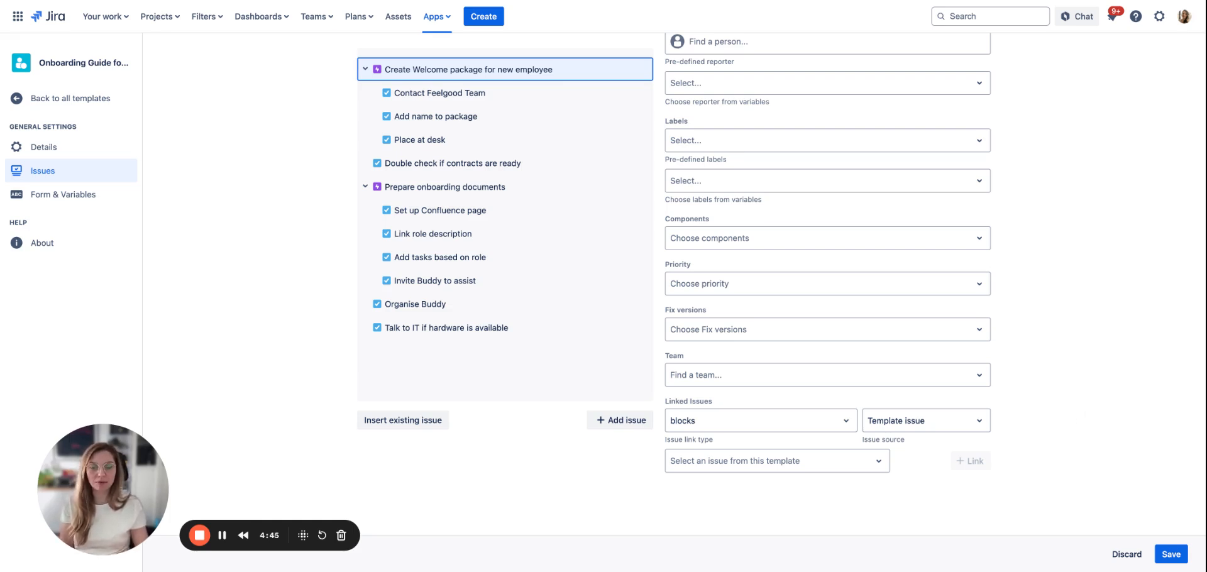
Step: Describe the epic as "New employees receive a welcome package on their first day. This includes a handbook, some chocolate, company merch and so on."
scroll(1071, 381, up, 6)
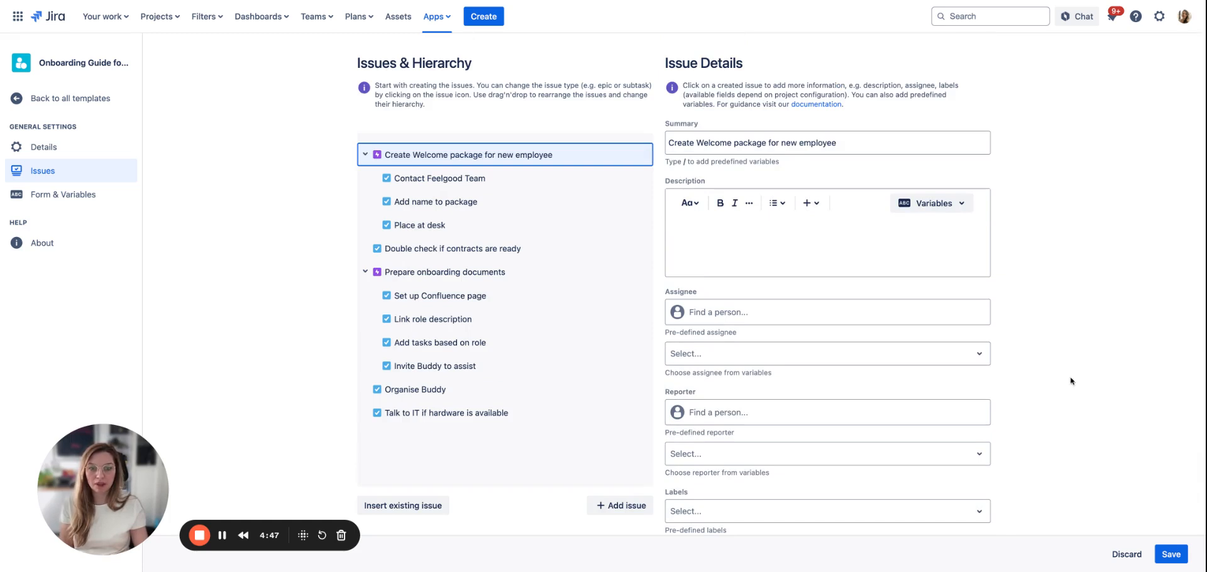
scroll(1072, 381, down, 6)
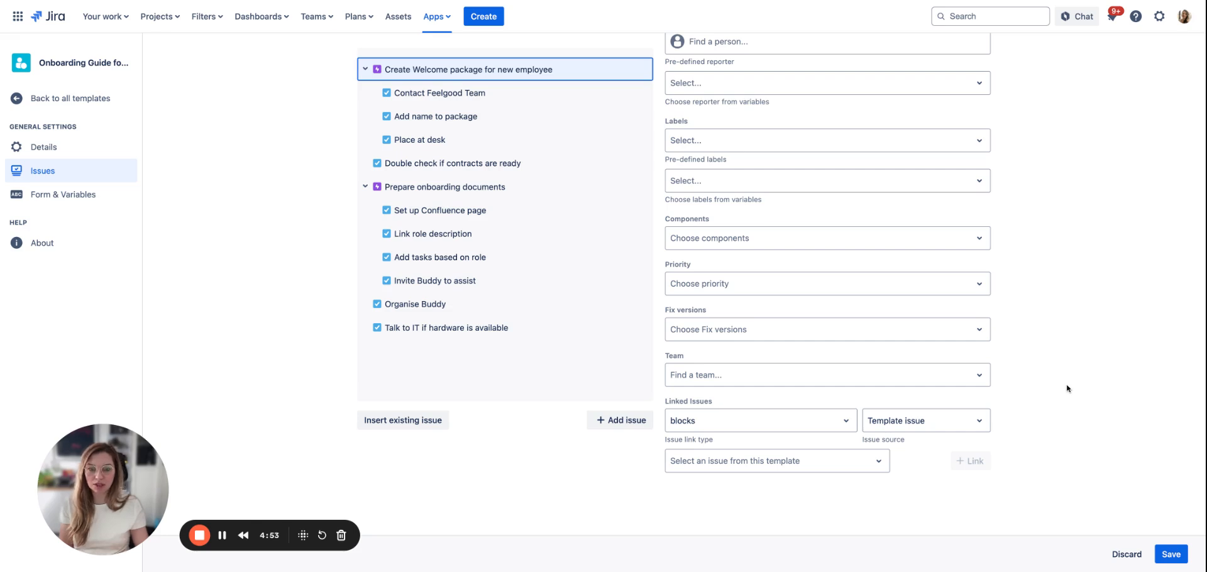
scroll(1108, 396, up, 6)
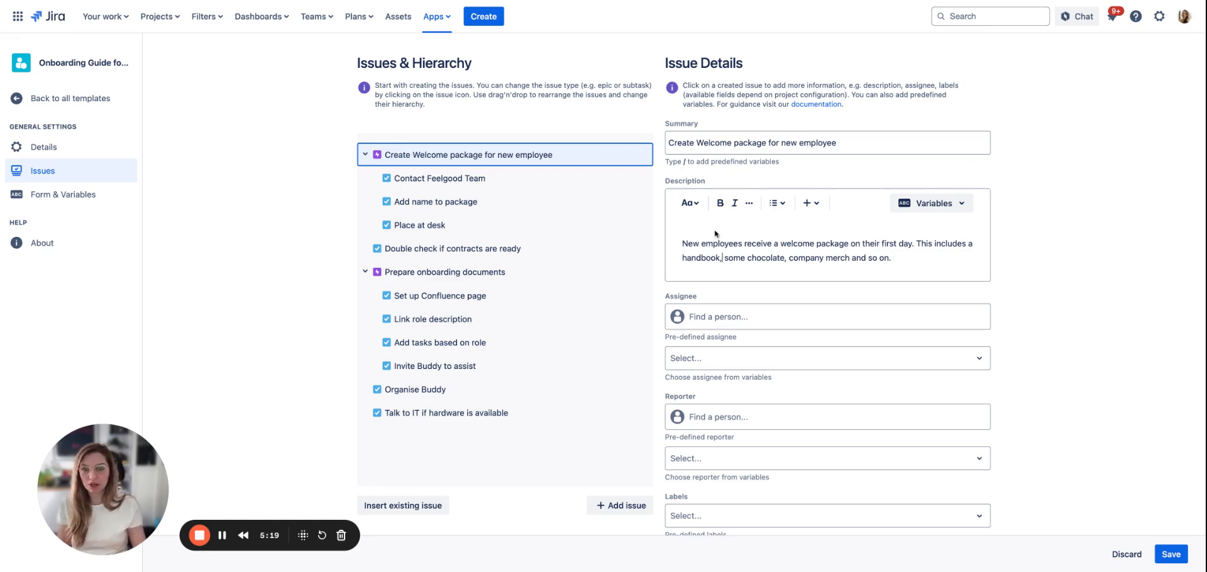
Step: Review the text style options and the insertable elements available for the epic's description
click(690, 203)
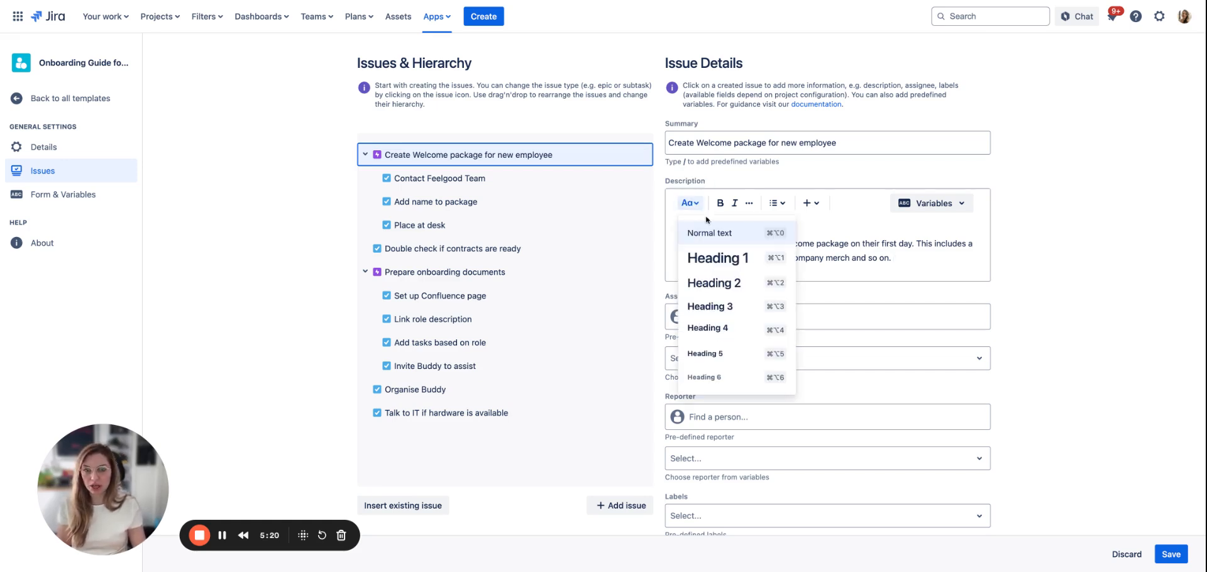
click(844, 244)
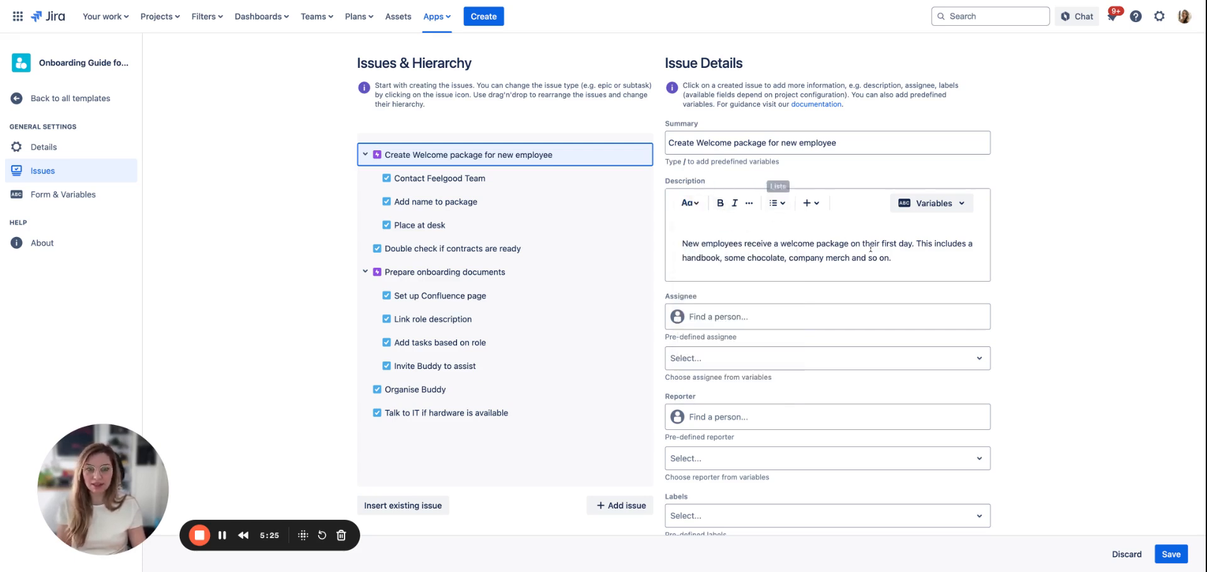
click(810, 205)
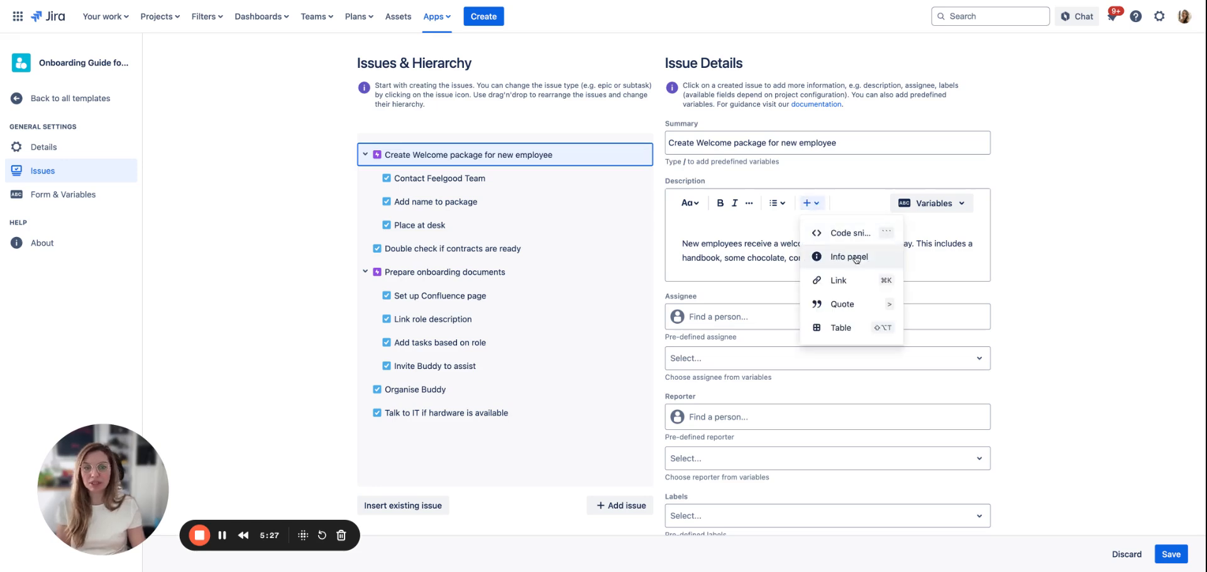
click(939, 251)
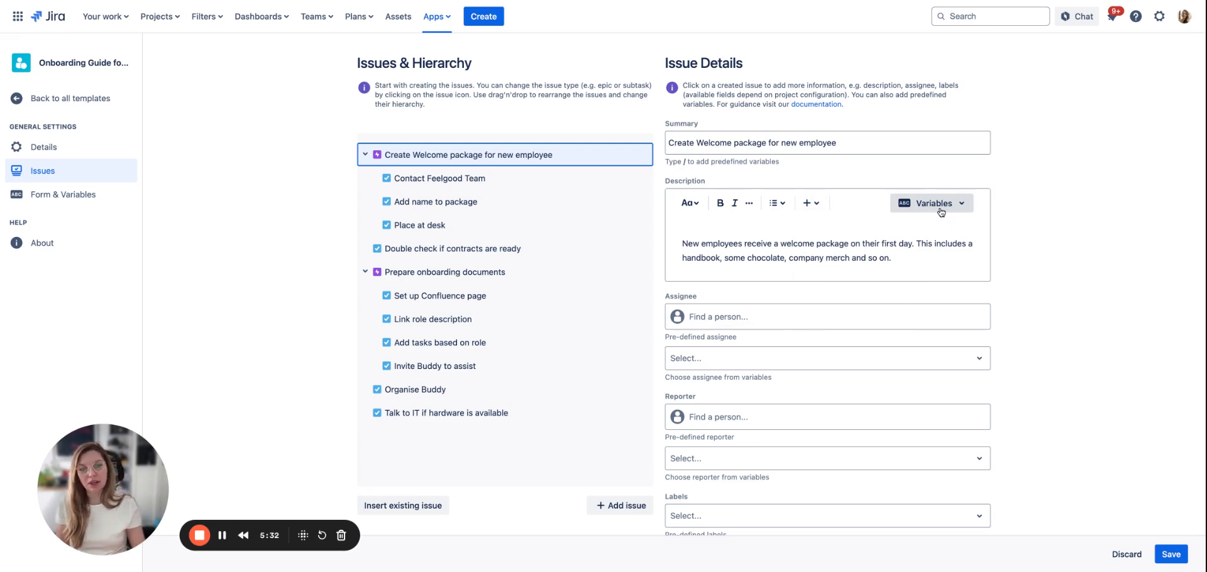
Step: Search for the responsible colleague by first name and set that person as the epic's pre-defined assignee
scroll(1089, 232, down, 2)
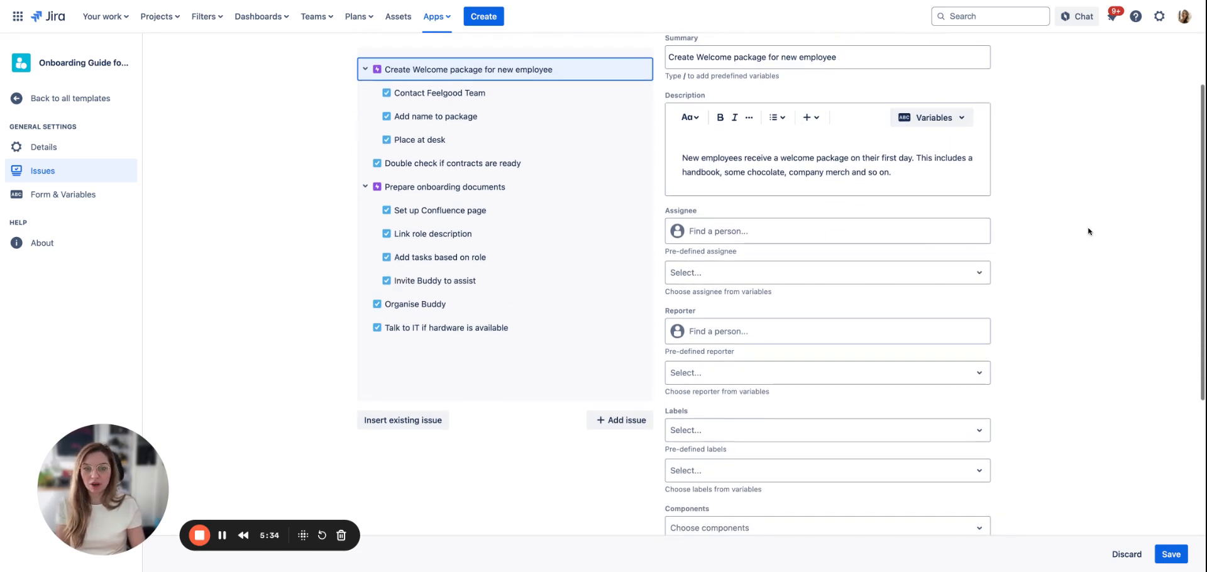
click(817, 234)
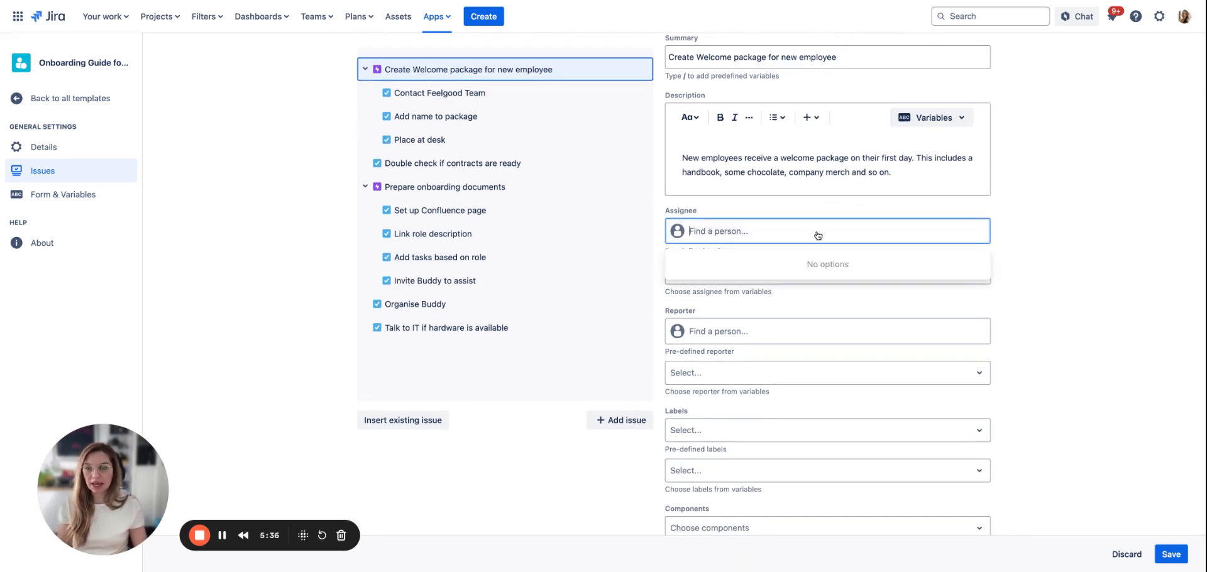
text(sarah)
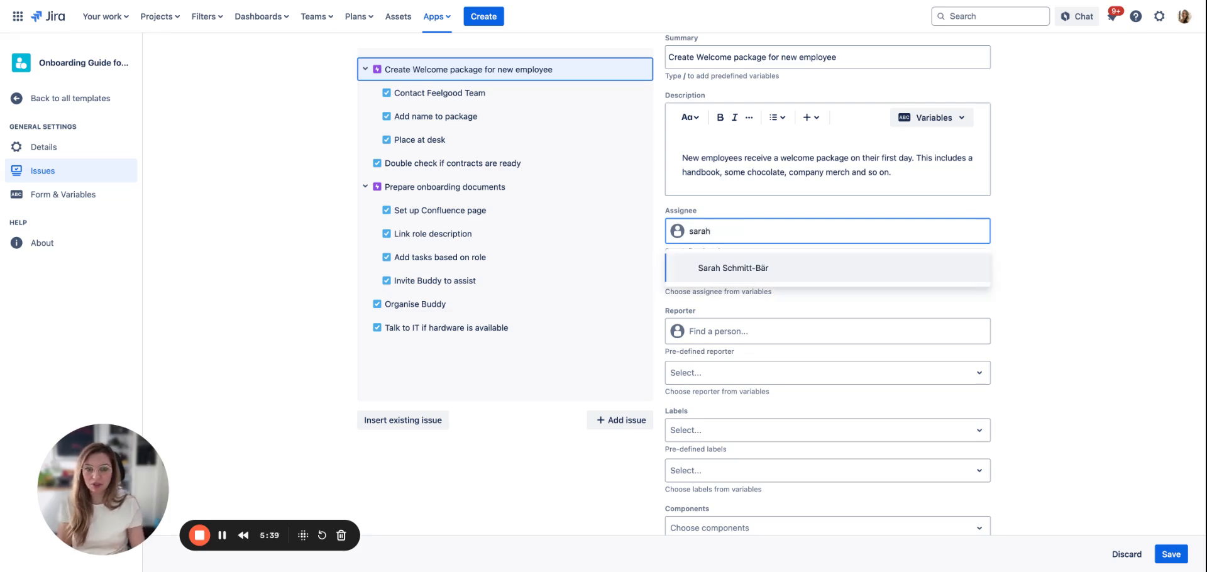
key(Return)
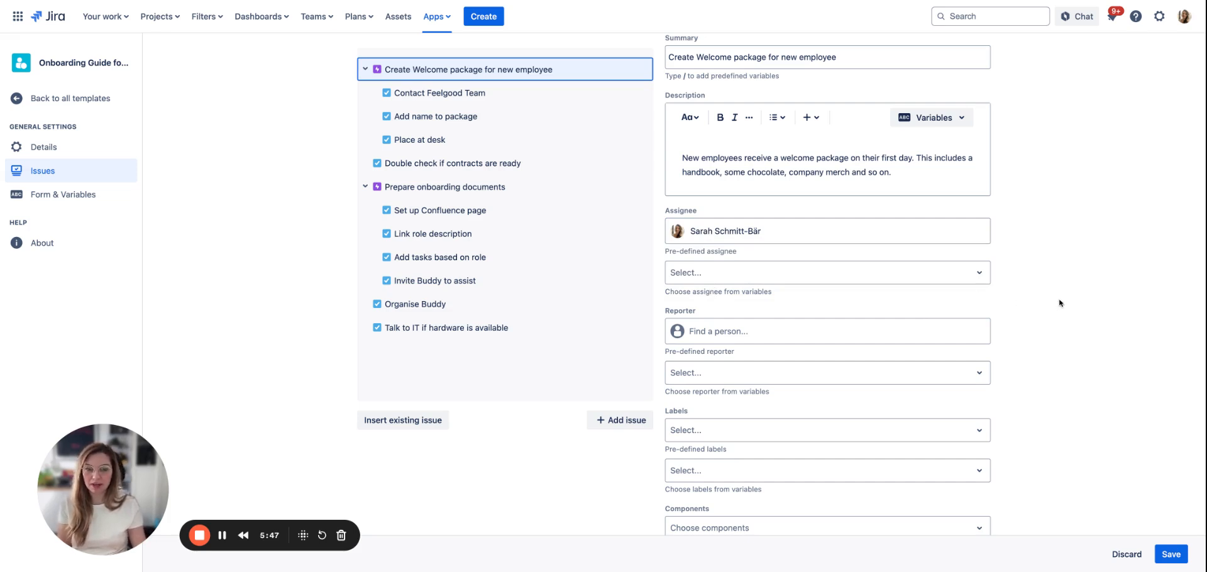
Step: Add the pre-defined labels "onboarding" and "welcome" to the "Create Welcome package for new employee" epic
scroll(1060, 303, down, 2)
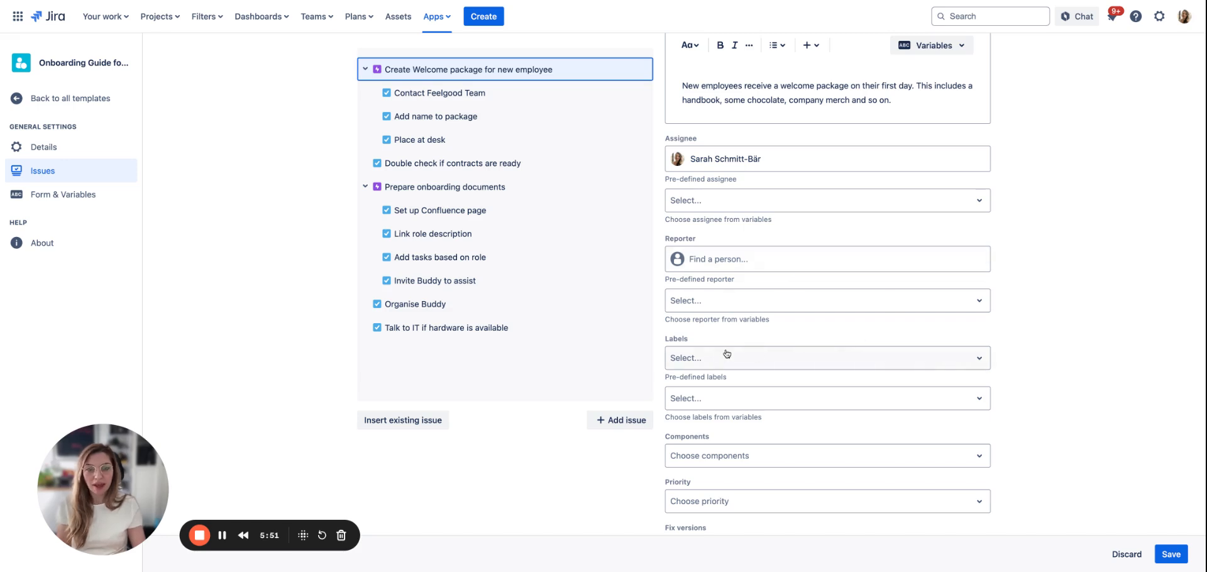
click(761, 356)
text(onboarding)
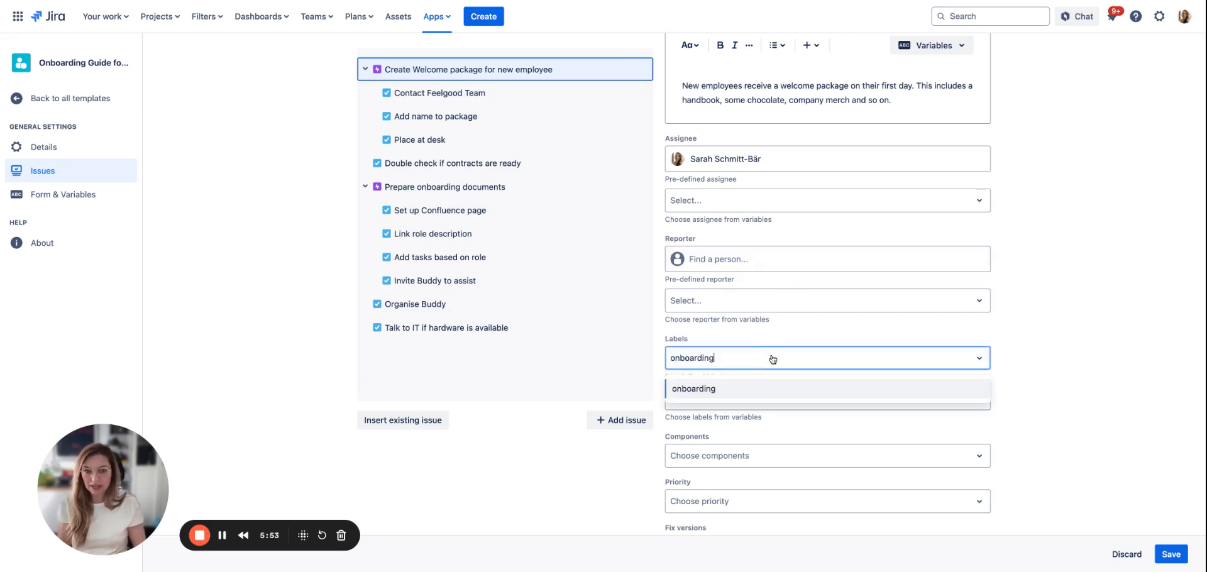
key(Return)
text(welcome)
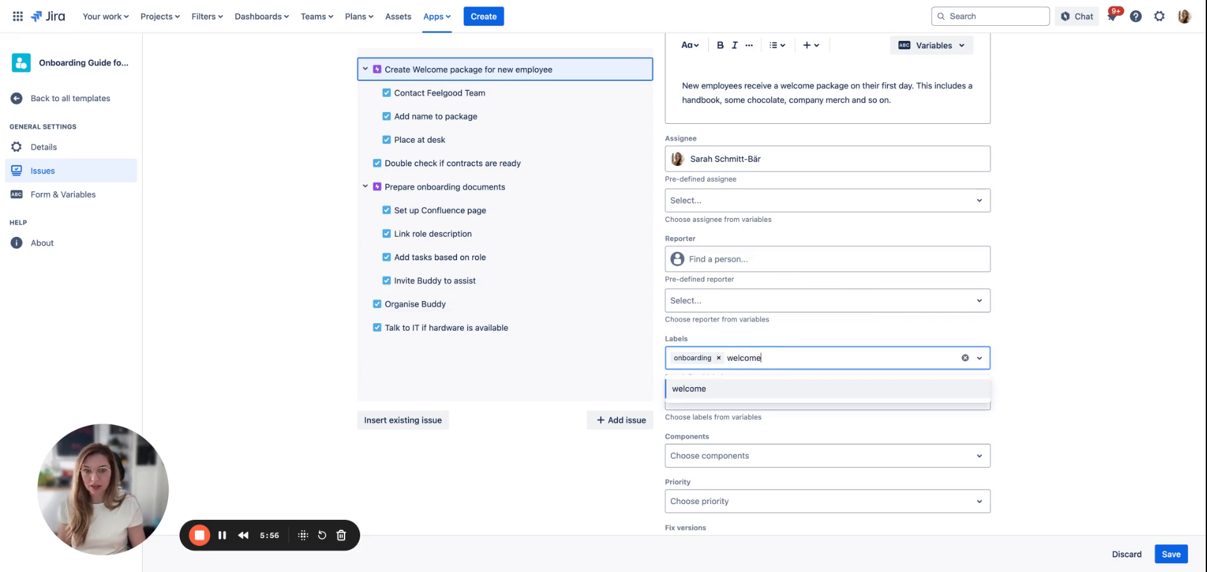
key(Return)
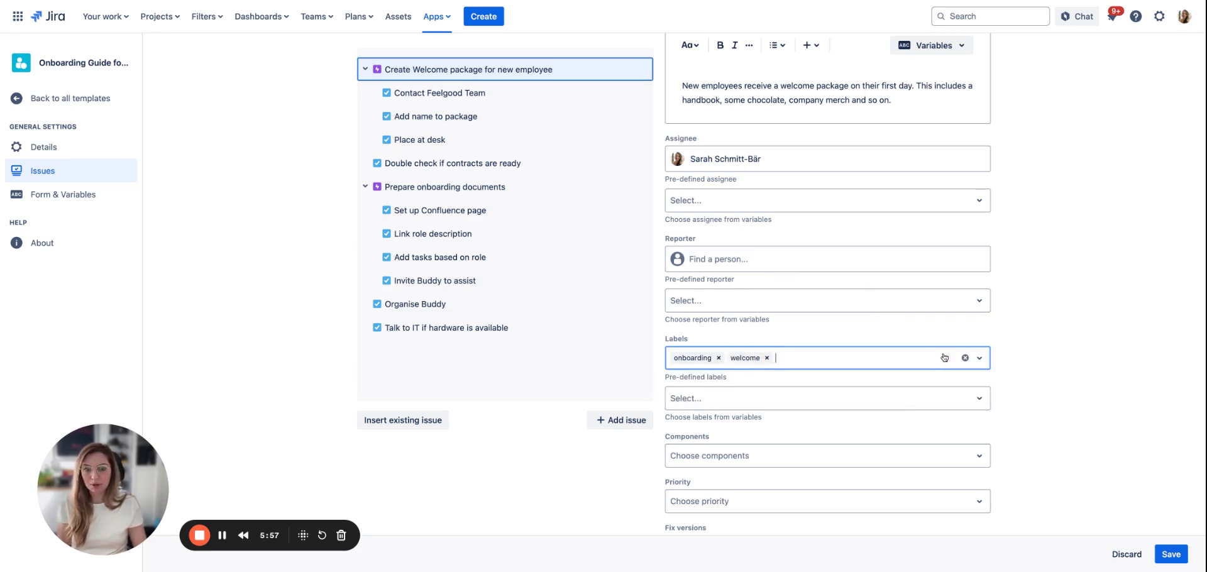
click(1099, 378)
Step: Set the priority of the "Create Welcome package for new employee" epic to Medium
scroll(1079, 380, down, 1)
scroll(1078, 379, down, 5)
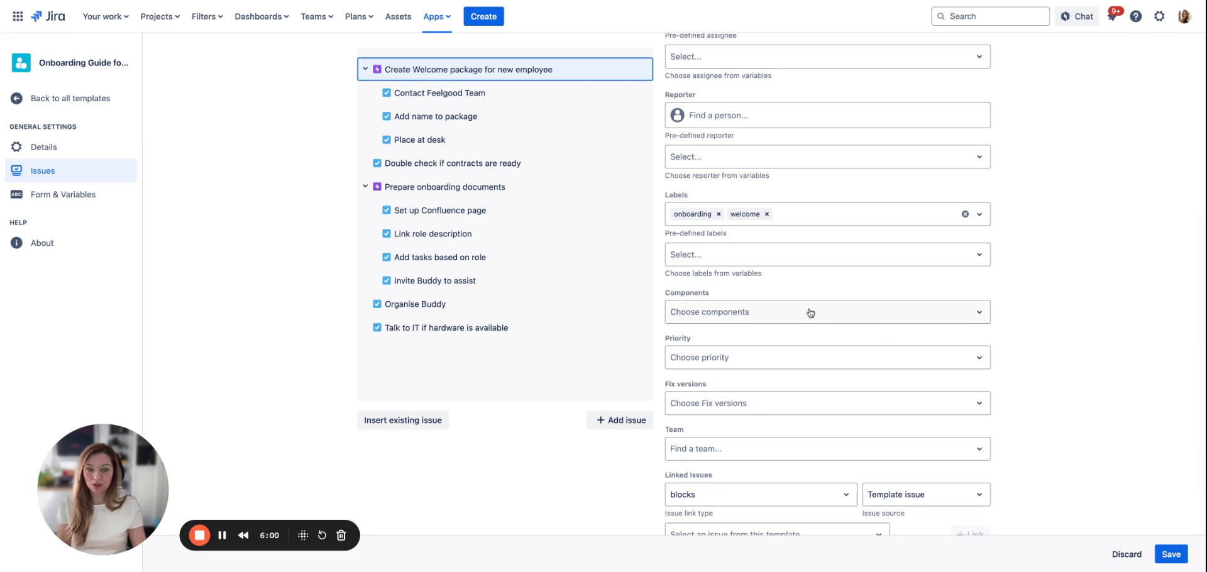
click(835, 364)
click(830, 425)
click(1108, 370)
Step: Link the epic to the template issue "Set up Confluence page" with the link type "relates to"
scroll(1070, 352, down, 3)
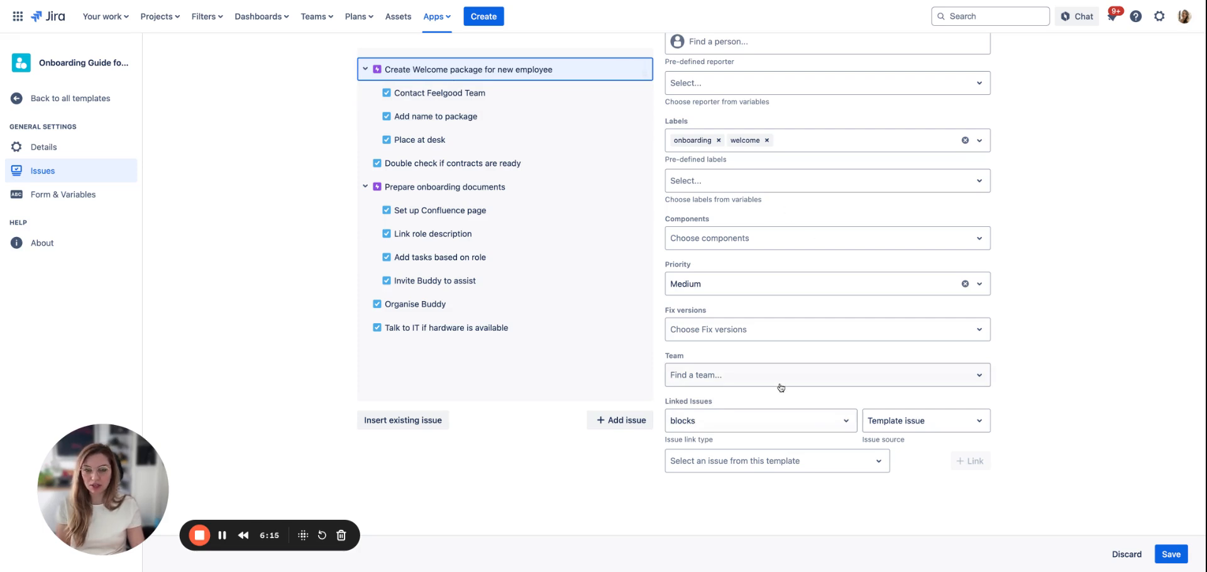
click(757, 424)
text(rel)
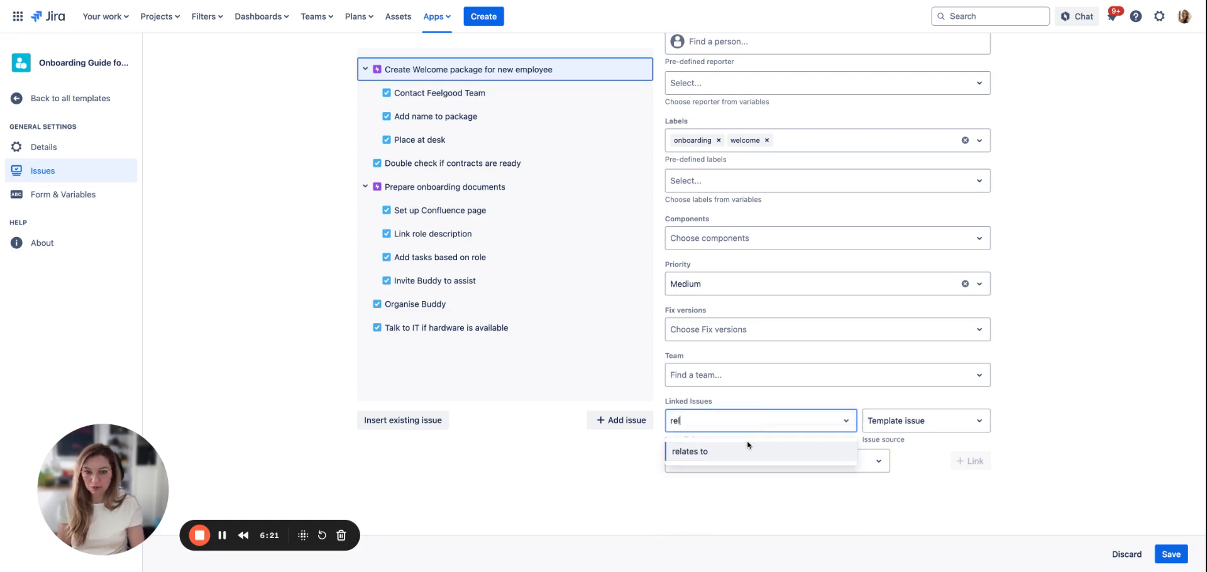
click(768, 453)
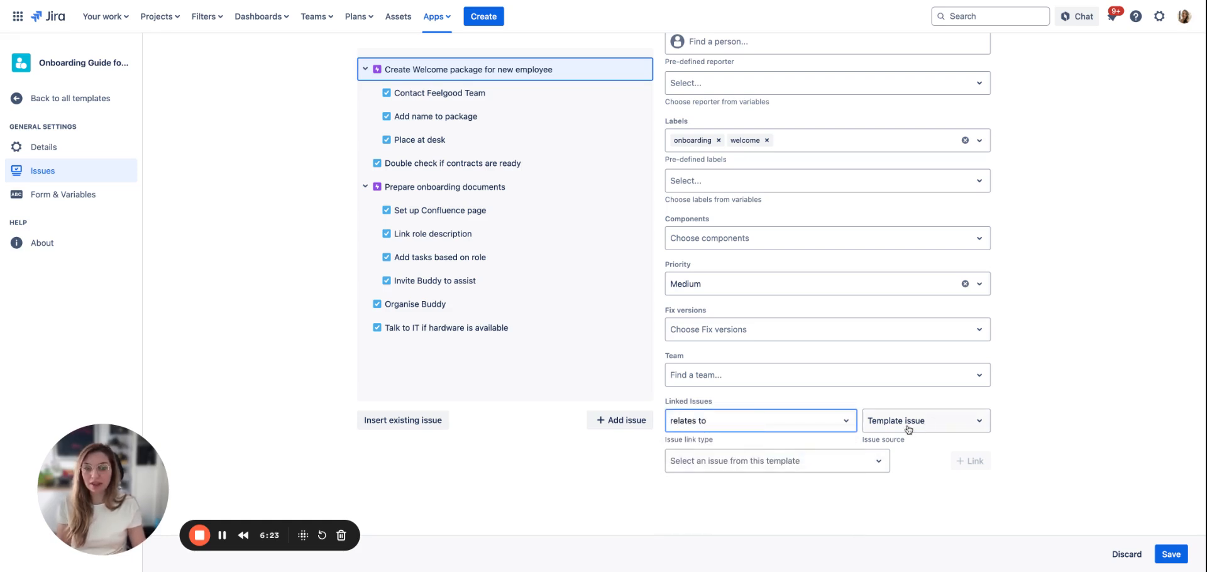
click(960, 428)
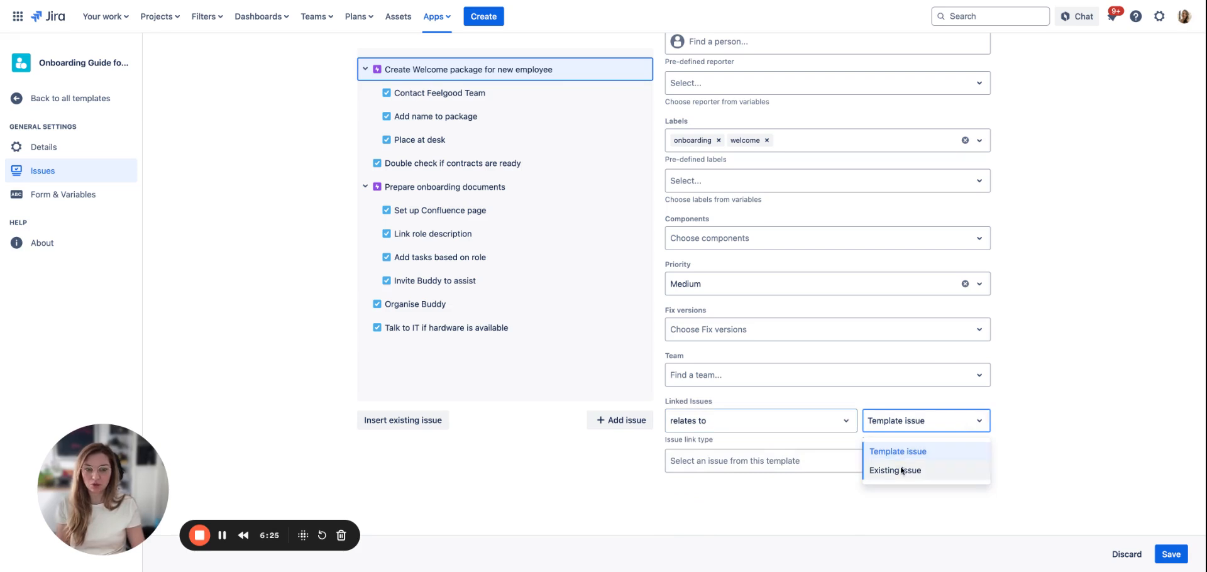
click(911, 427)
click(772, 466)
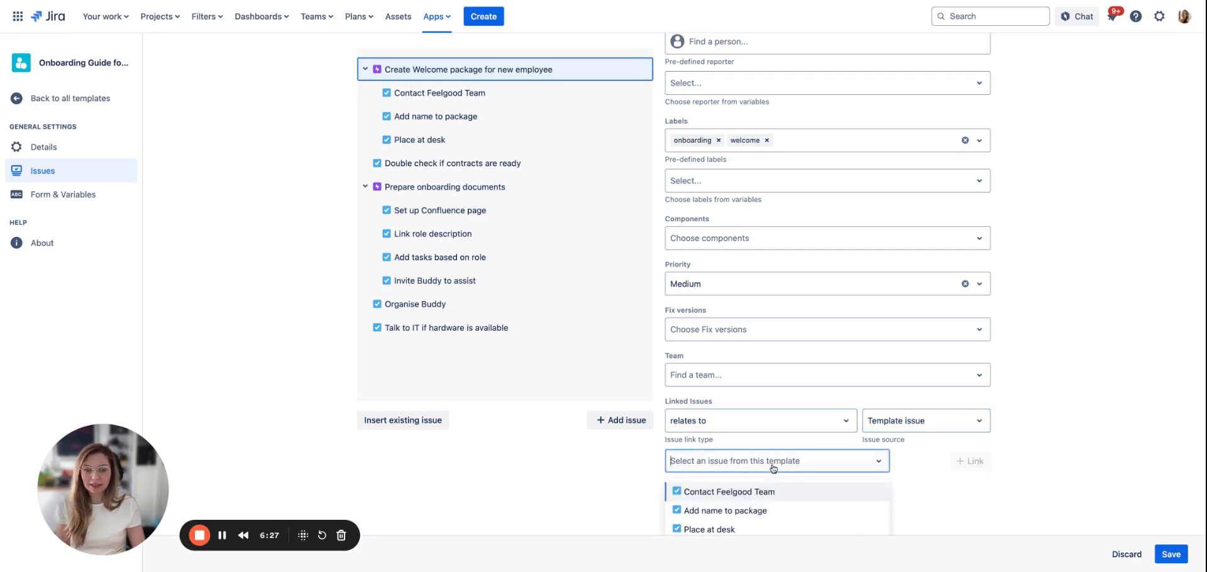
scroll(773, 468, down, 3)
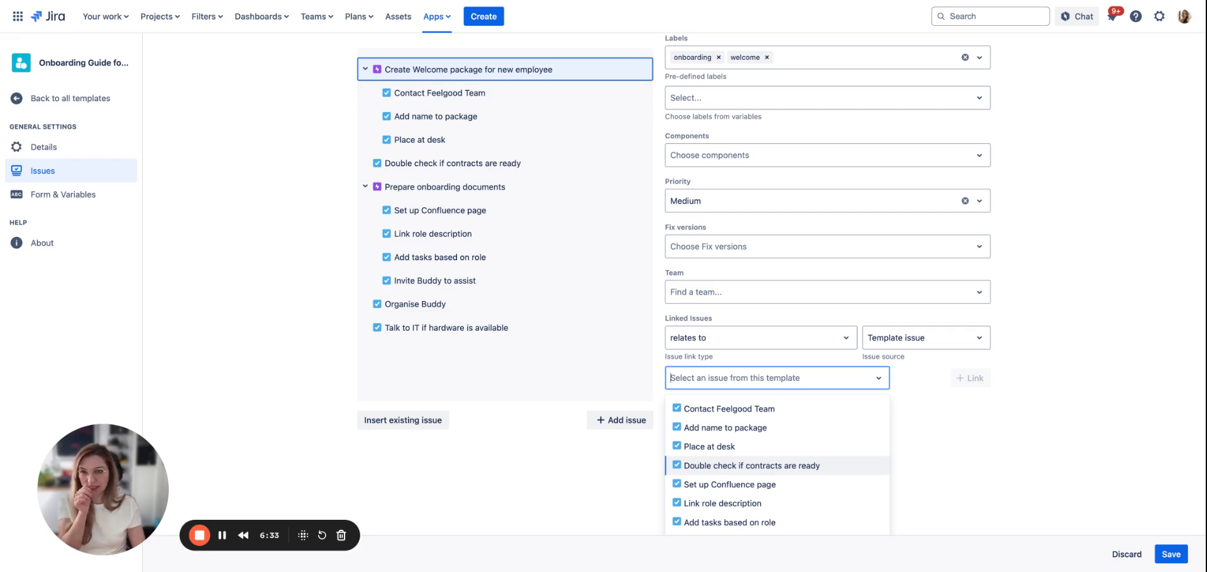
click(811, 484)
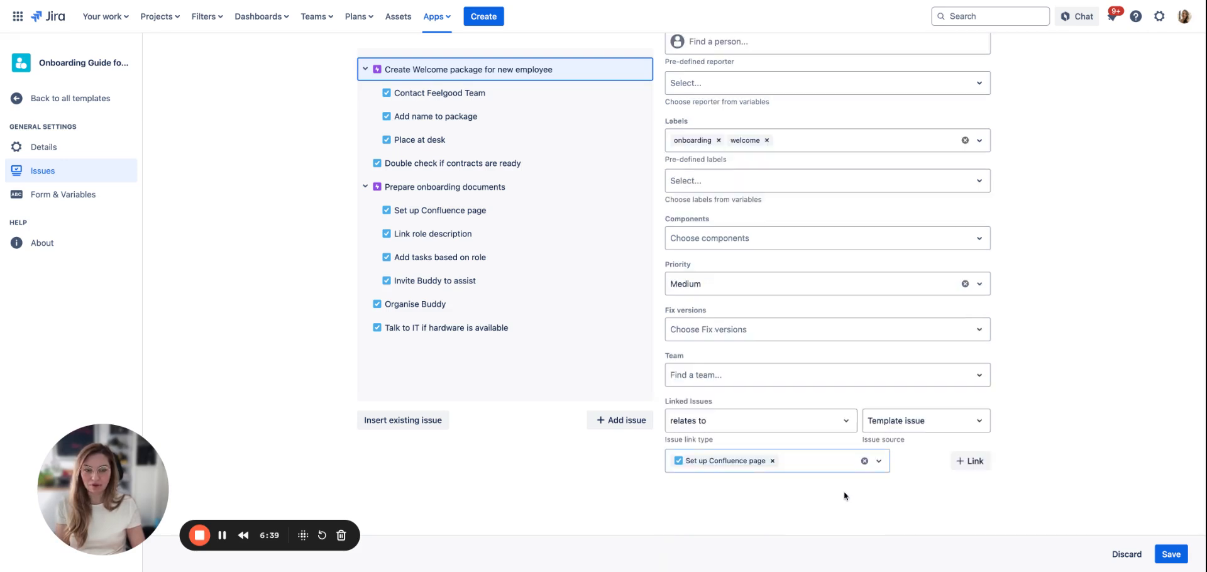
click(970, 461)
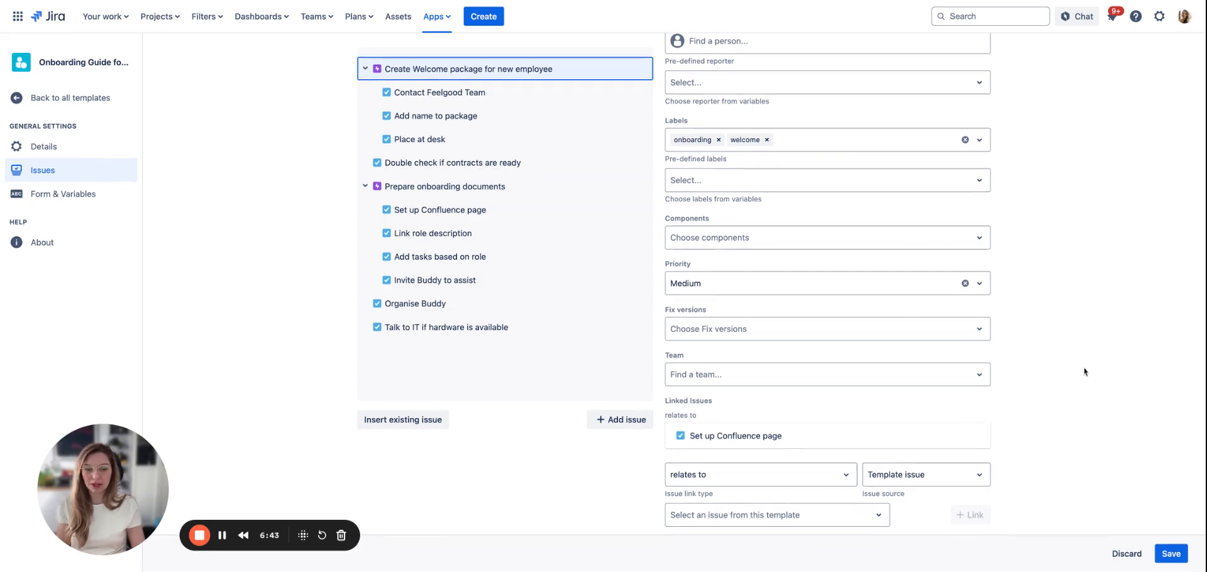
Step: Link the epic to the existing issue "HR-5 - Create Employee Handbook" with the link type "relates to"
click(888, 477)
click(894, 523)
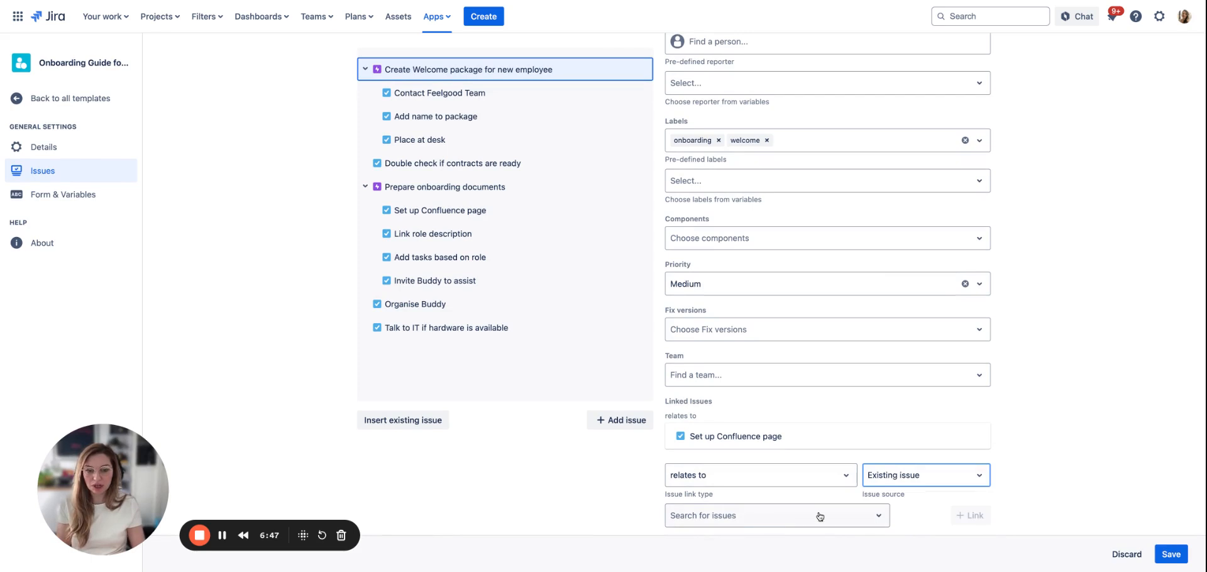
click(754, 516)
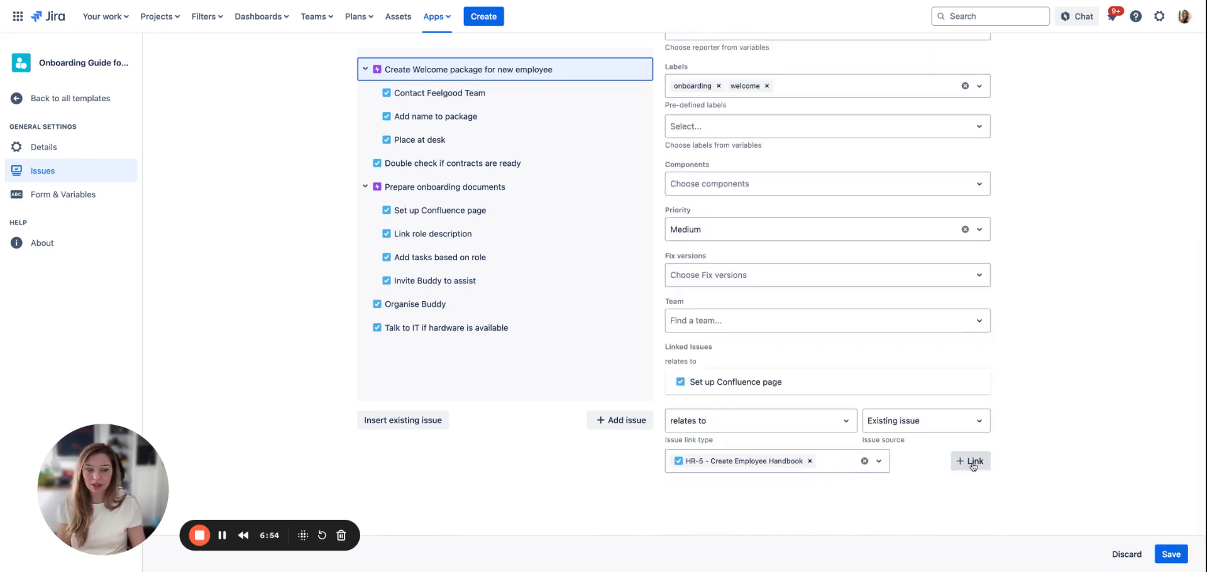
click(972, 462)
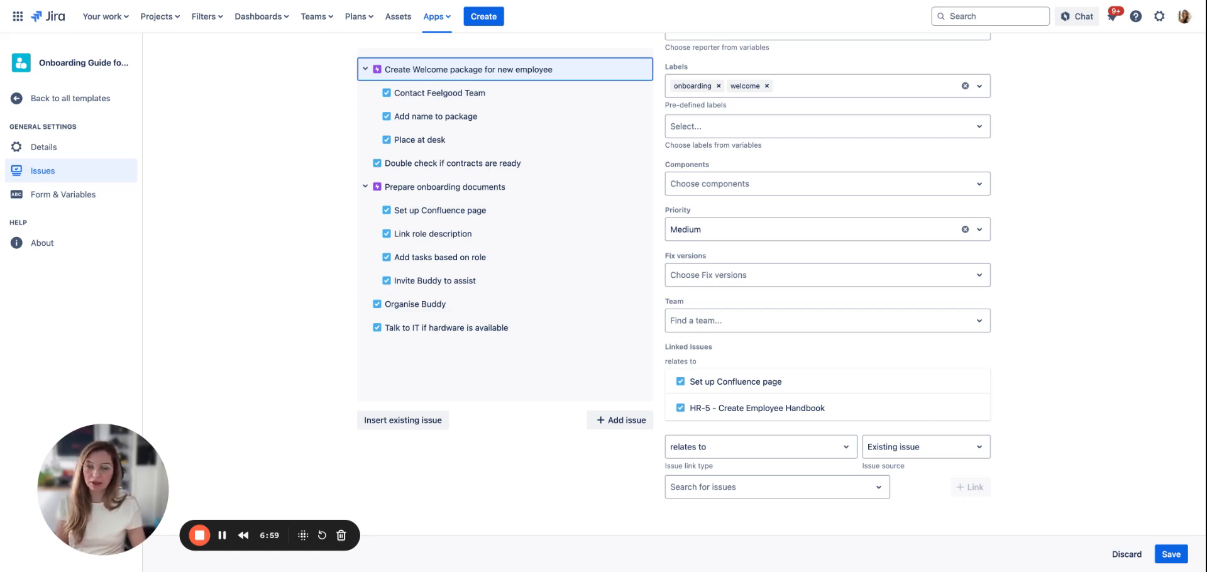
Step: Go through the details of the issues from "Contact Feelgood Team" to "Set up Confluence page" and save the template
scroll(779, 283, up, 10)
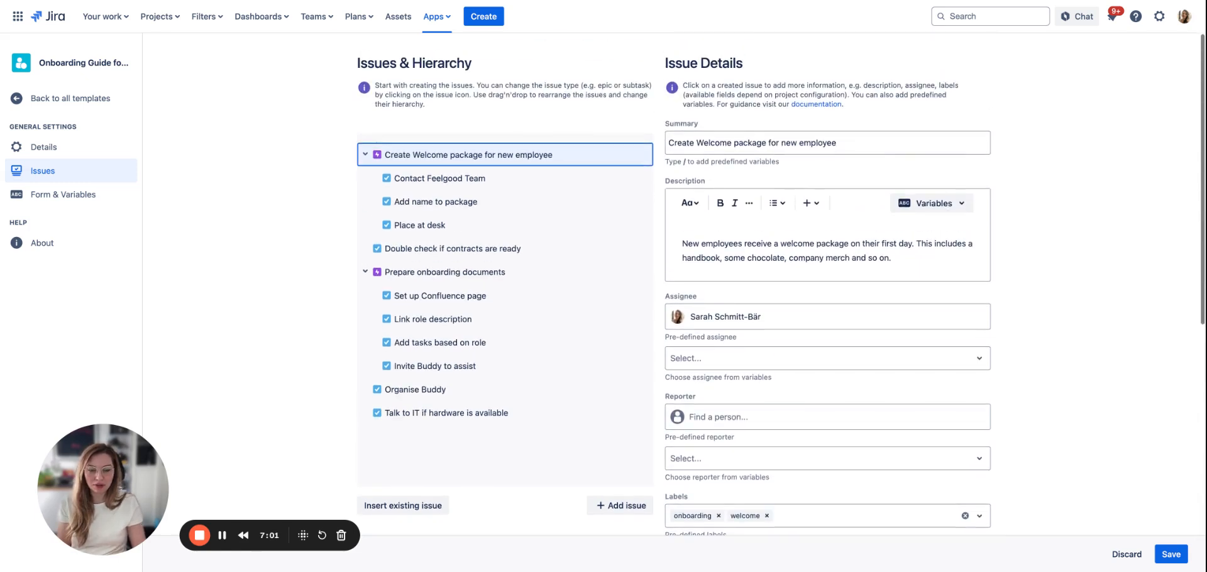
click(434, 178)
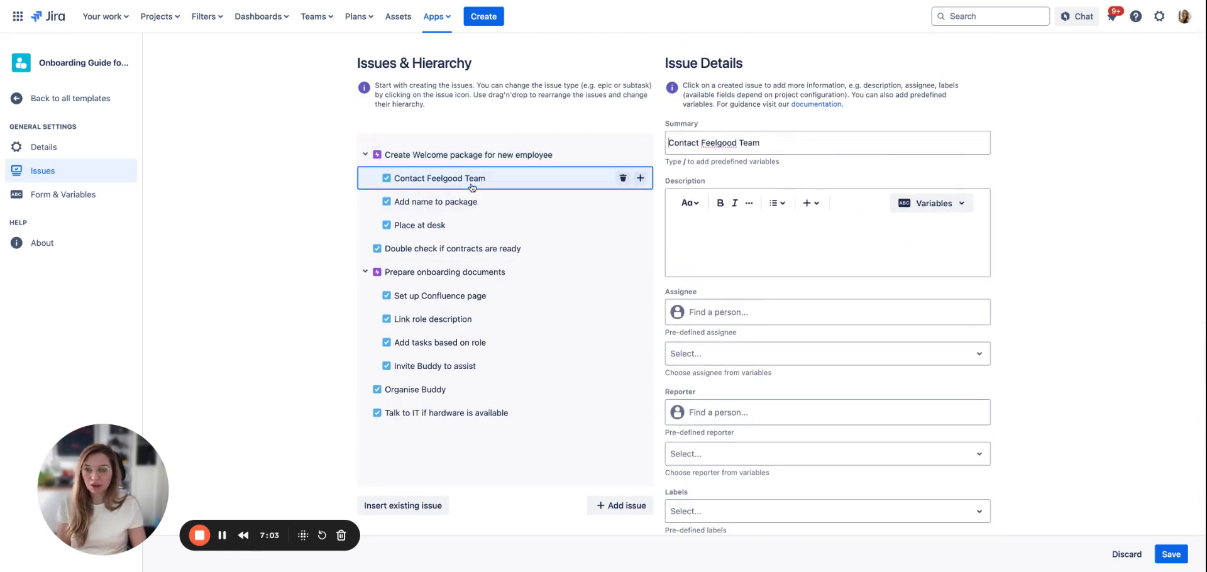
click(462, 201)
click(476, 225)
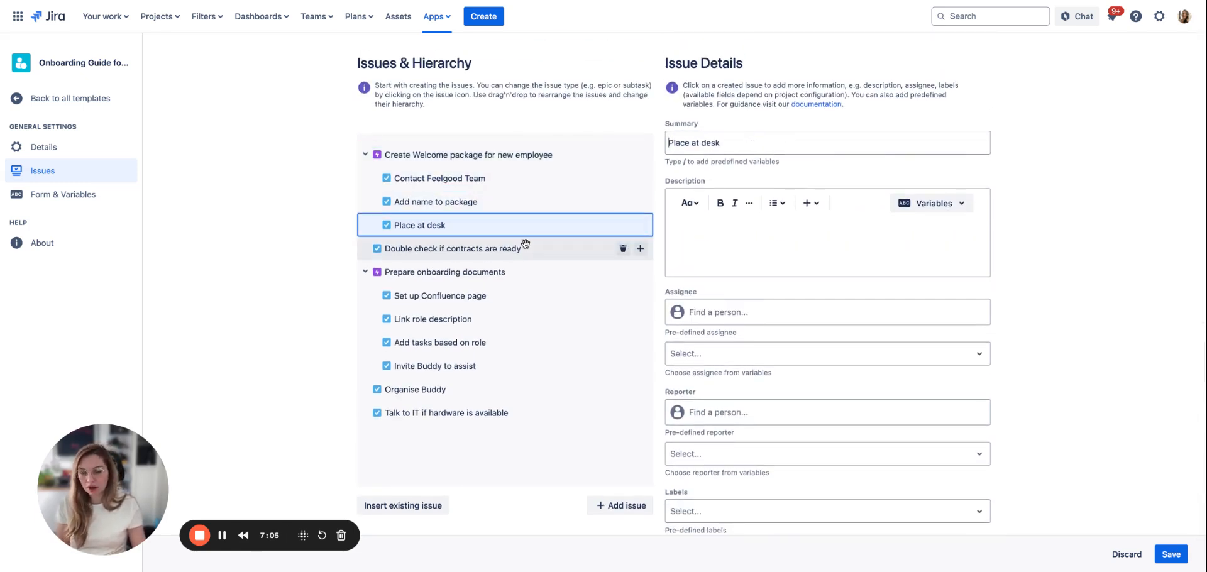
click(521, 254)
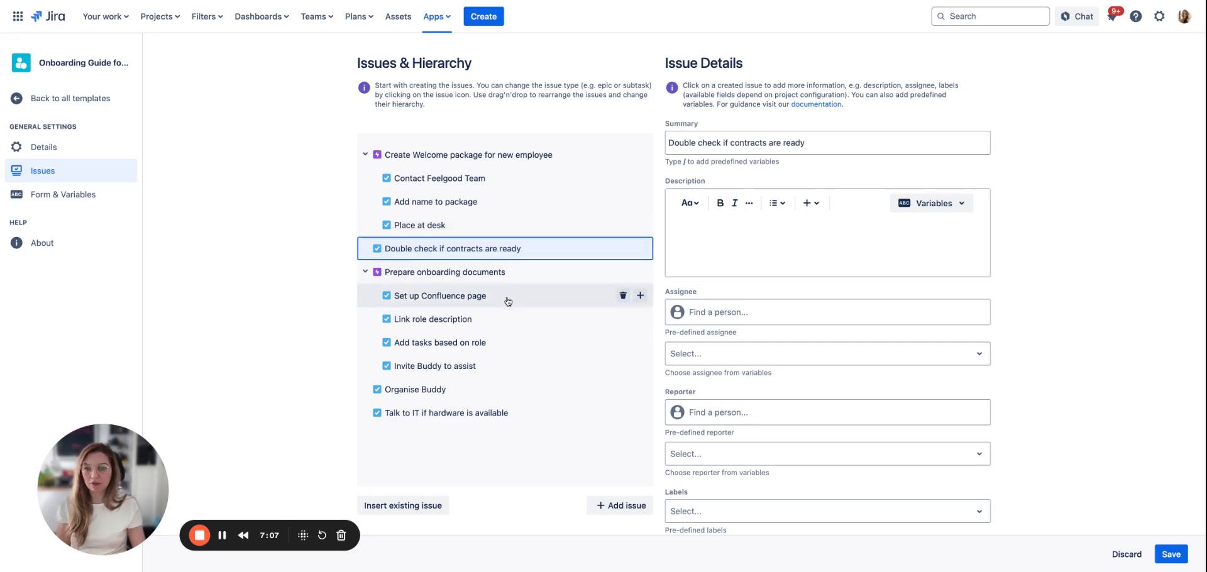
click(507, 296)
click(1169, 555)
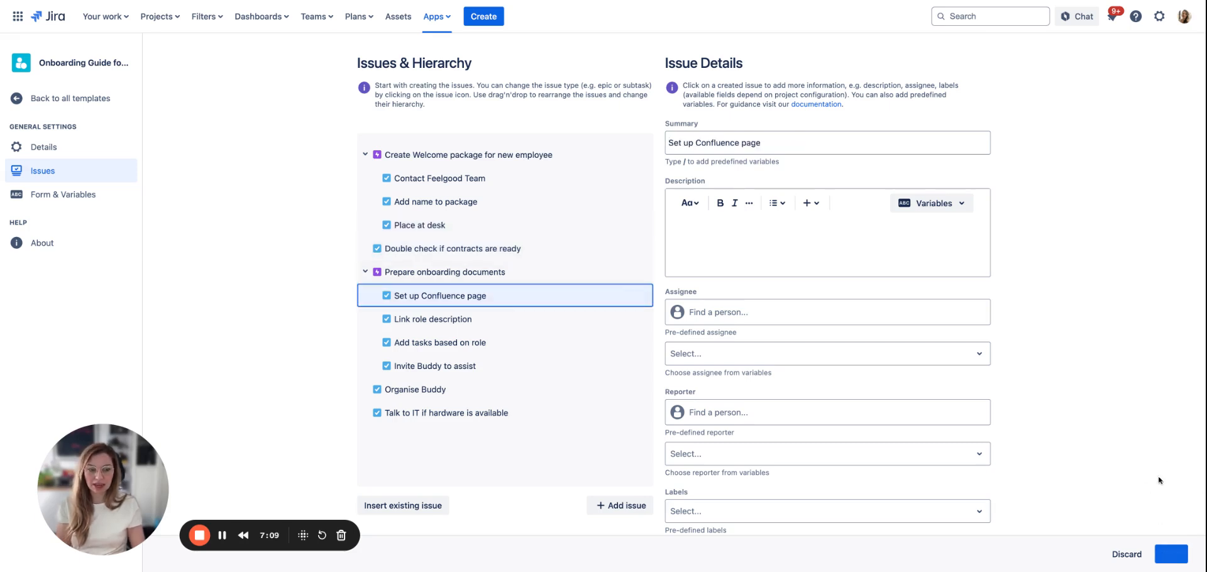